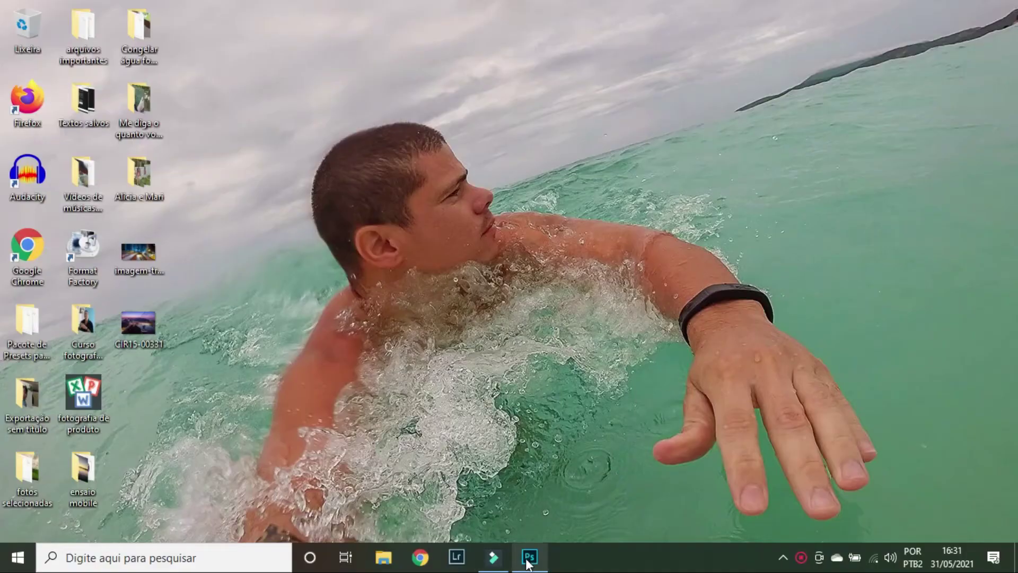
Preview the Rio night city photo, return to 10.jpg and pick the Quick Selection tool.
left_click(528, 557)
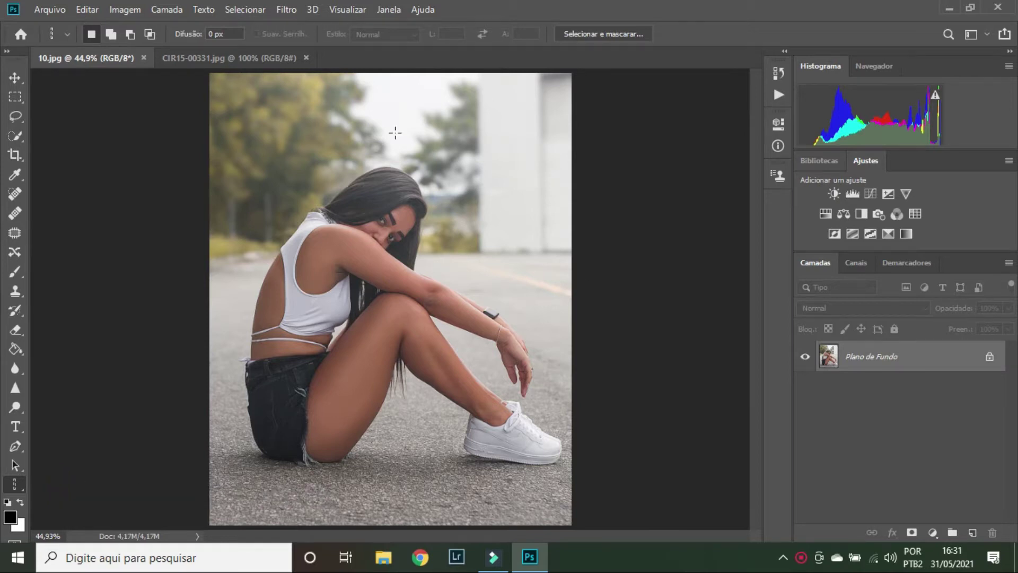
left_click(196, 58)
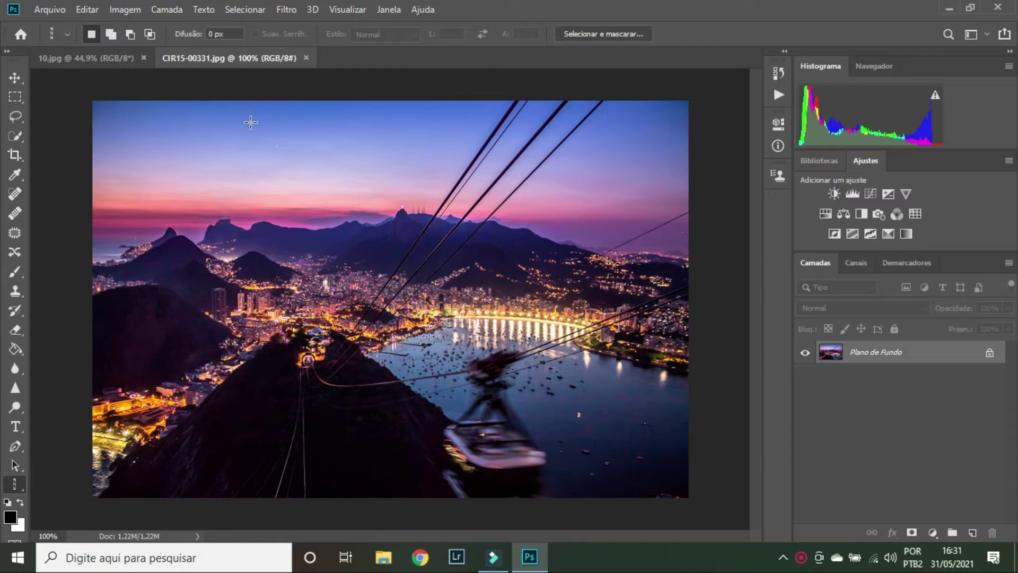
left_click(113, 65)
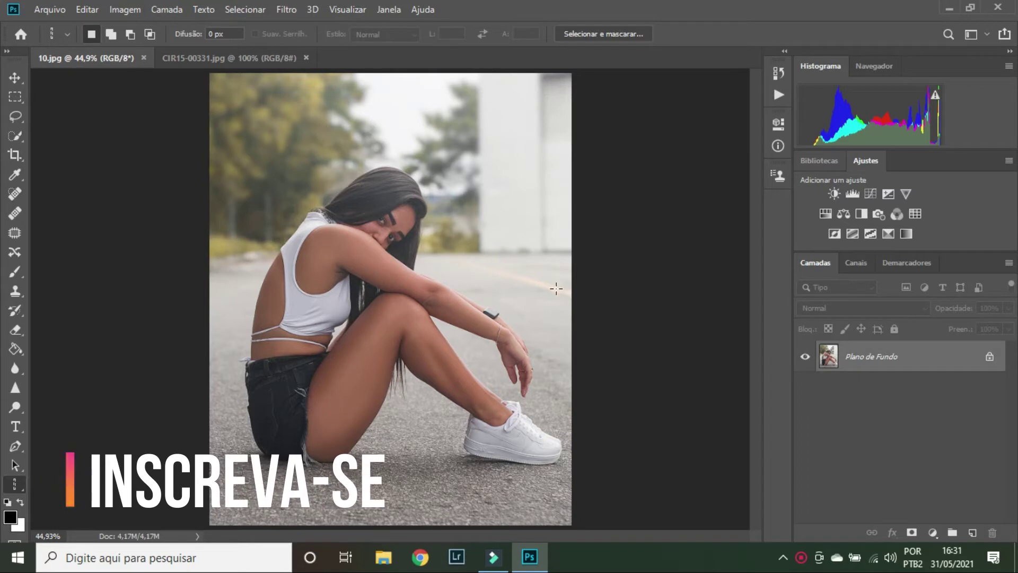
left_click(16, 137)
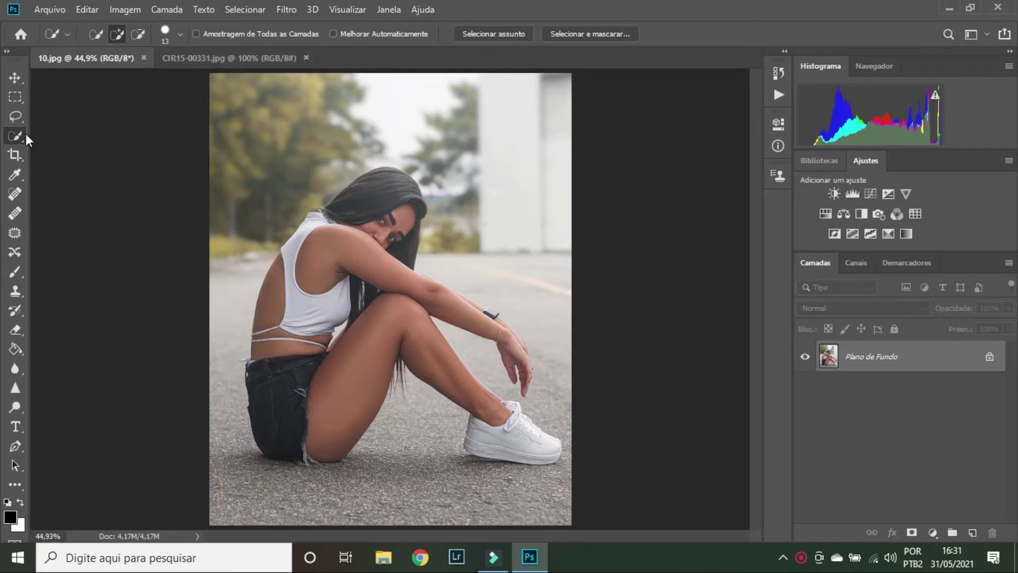
Keep Quick Selection Tool active and resize its brush to about 45 px.
right_click(21, 135)
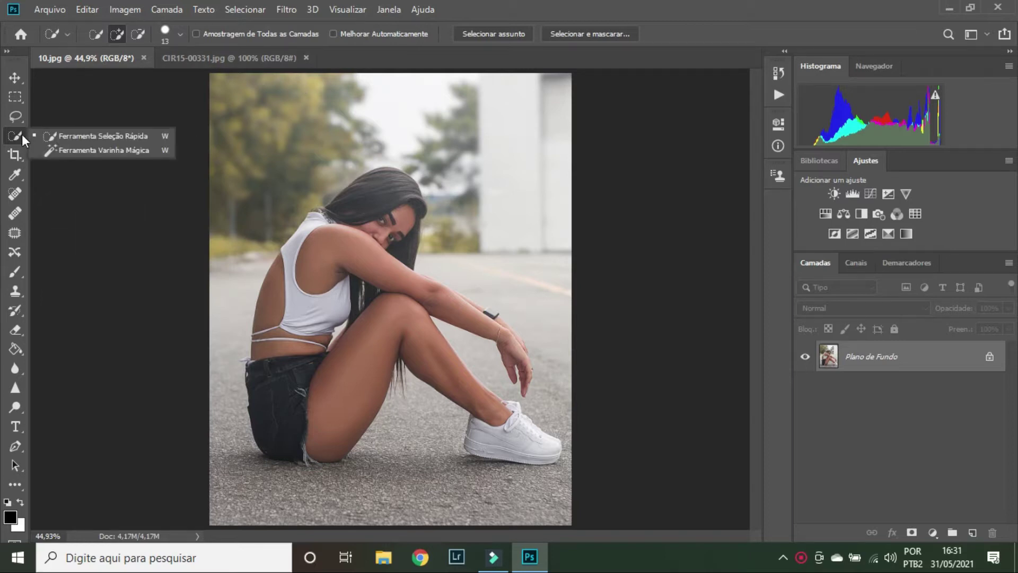
left_click(64, 138)
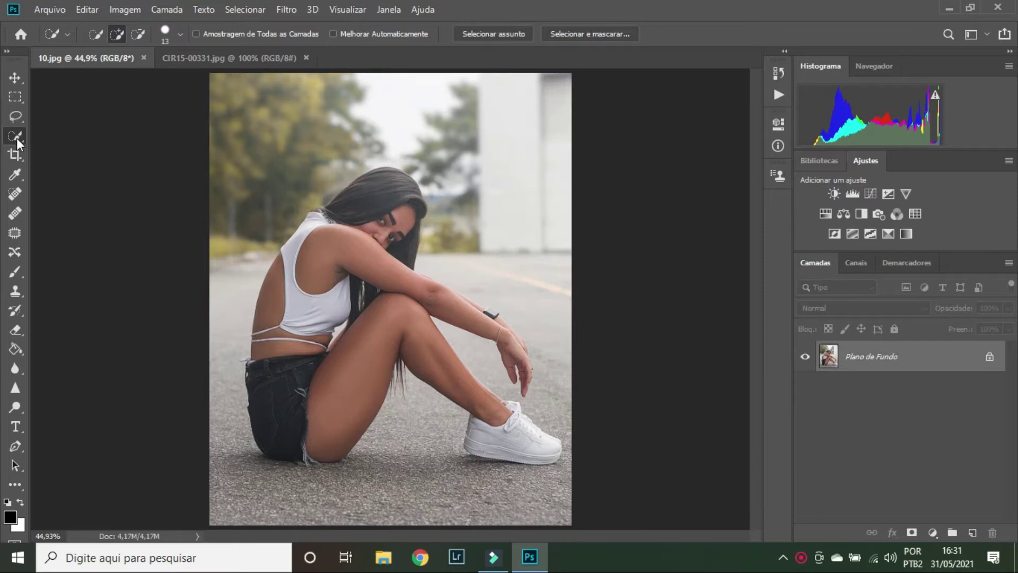
right_click(17, 137)
left_click(68, 136)
left_click_drag(280, 123, 287, 125)
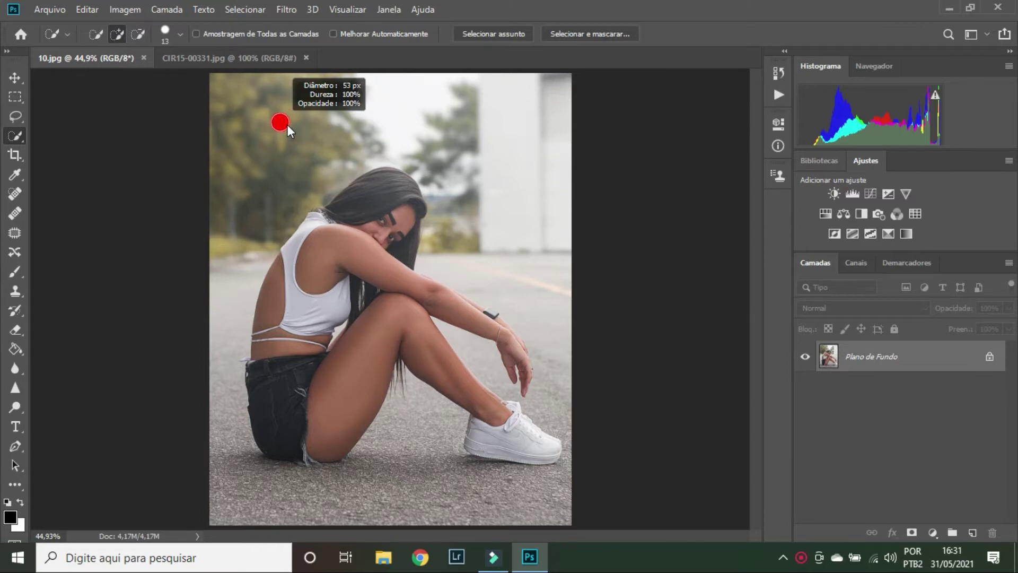
left_click_drag(288, 125, 284, 125)
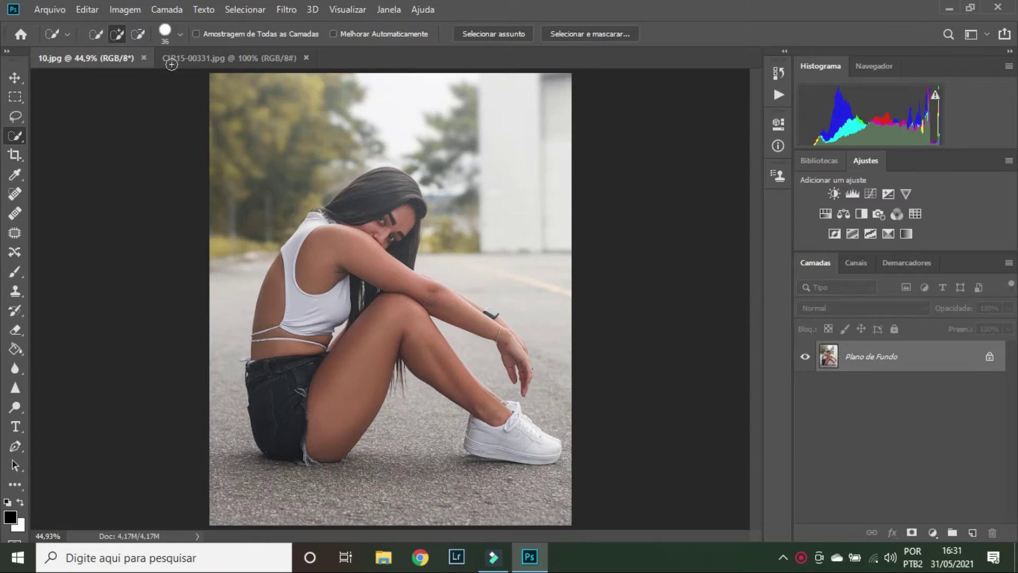
left_click(180, 34)
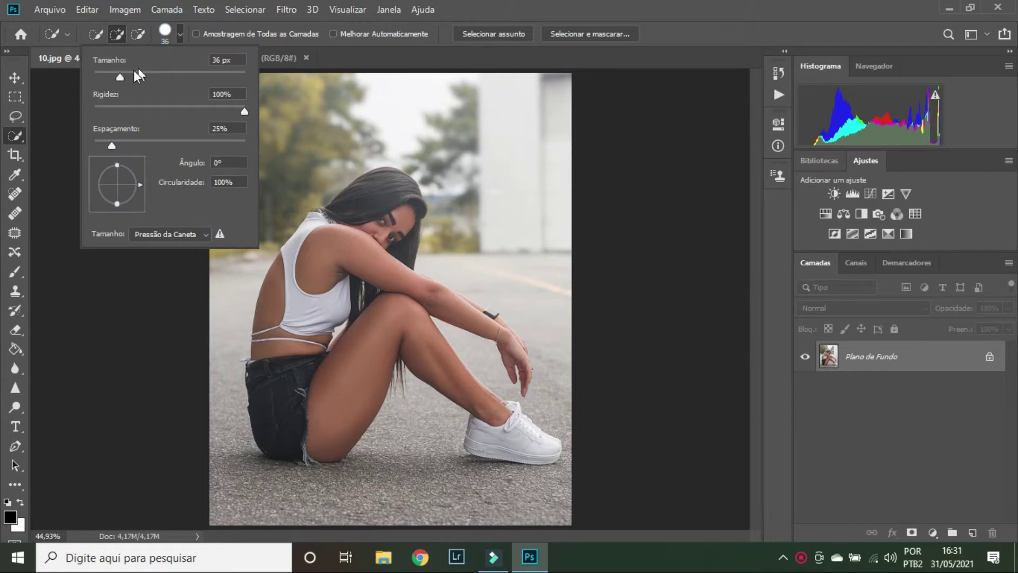
left_click_drag(122, 73, 125, 75)
mouse_move(442, 129)
left_mouse_down()
mouse_move(454, 132)
mouse_move(431, 131)
left_mouse_up()
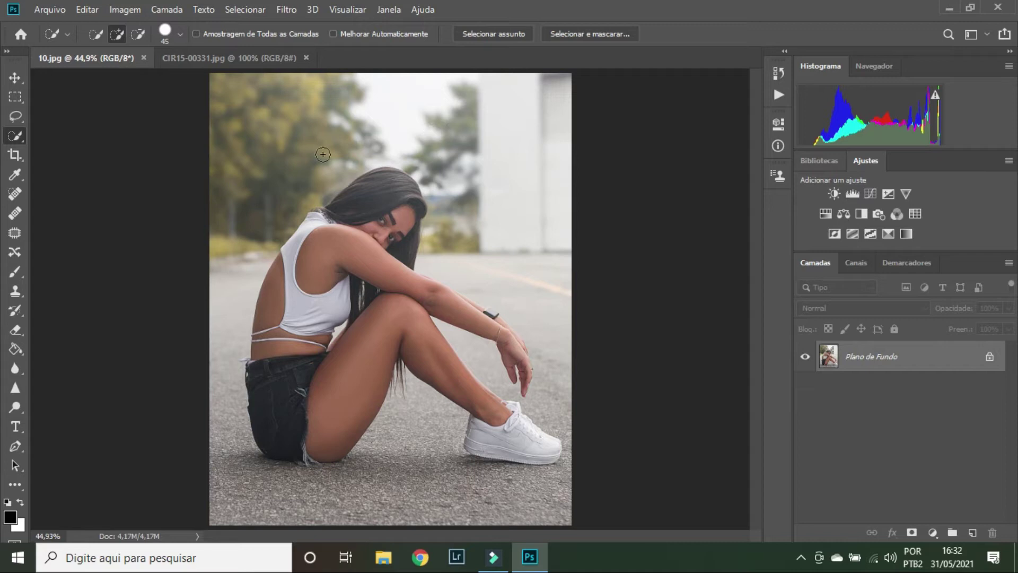
Brush over the trees, sky, white wall, road and forearm–shin gap to select the background.
left_click_drag(259, 131, 200, 268)
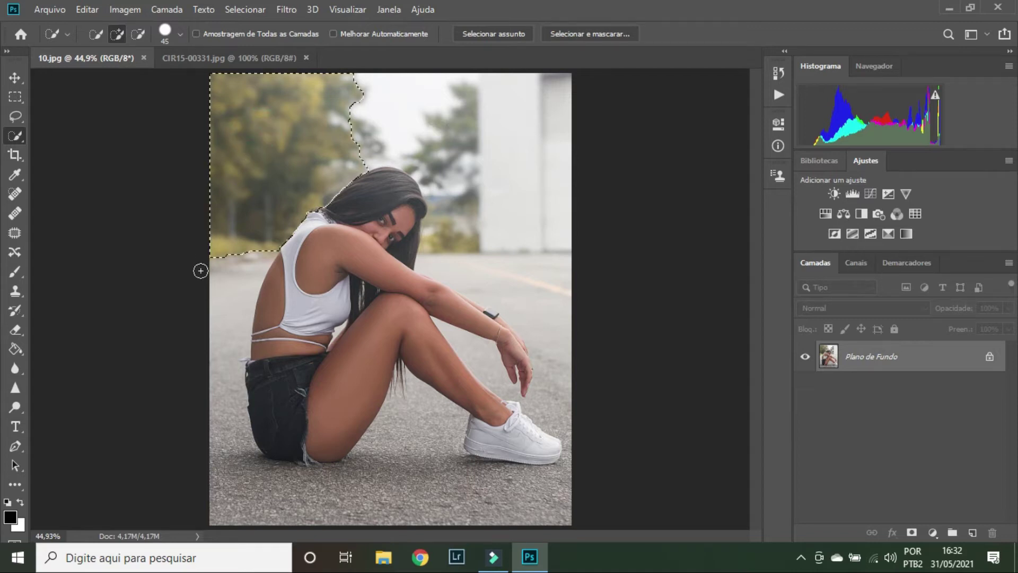
left_click_drag(479, 95, 532, 164)
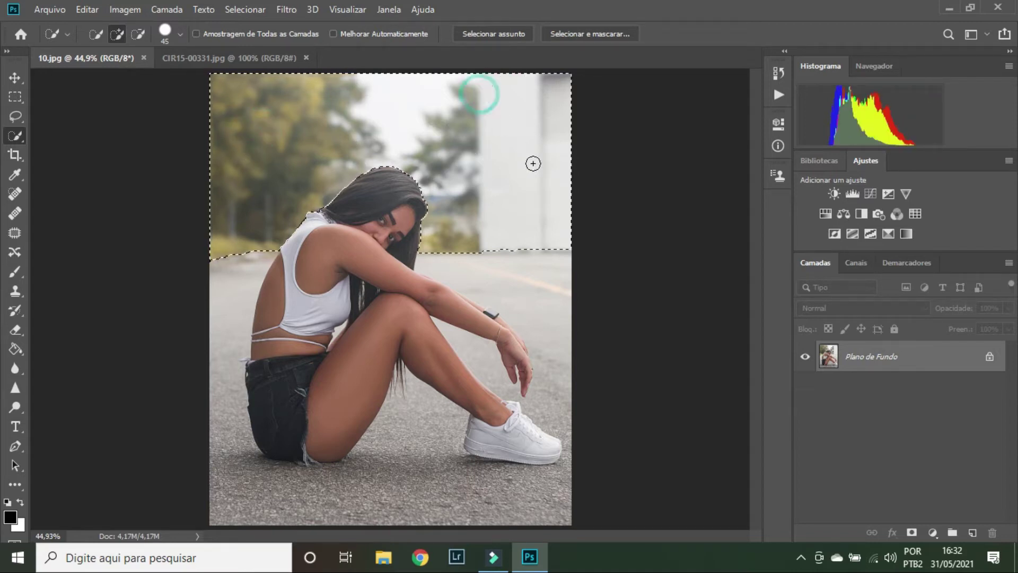
left_click_drag(542, 264, 556, 278)
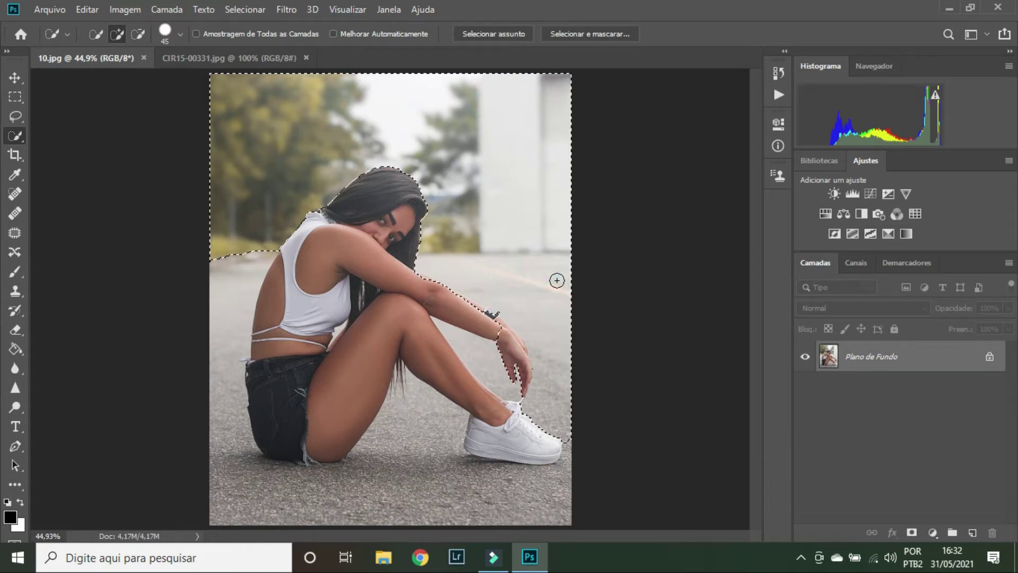
left_click_drag(279, 371, 275, 374)
left_click_drag(227, 277, 242, 424)
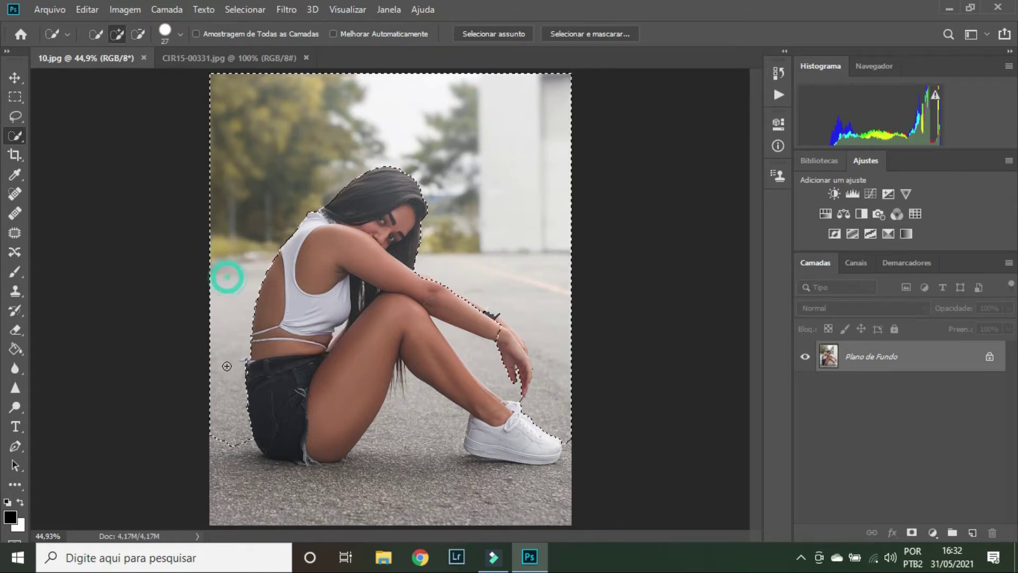
left_click(264, 487)
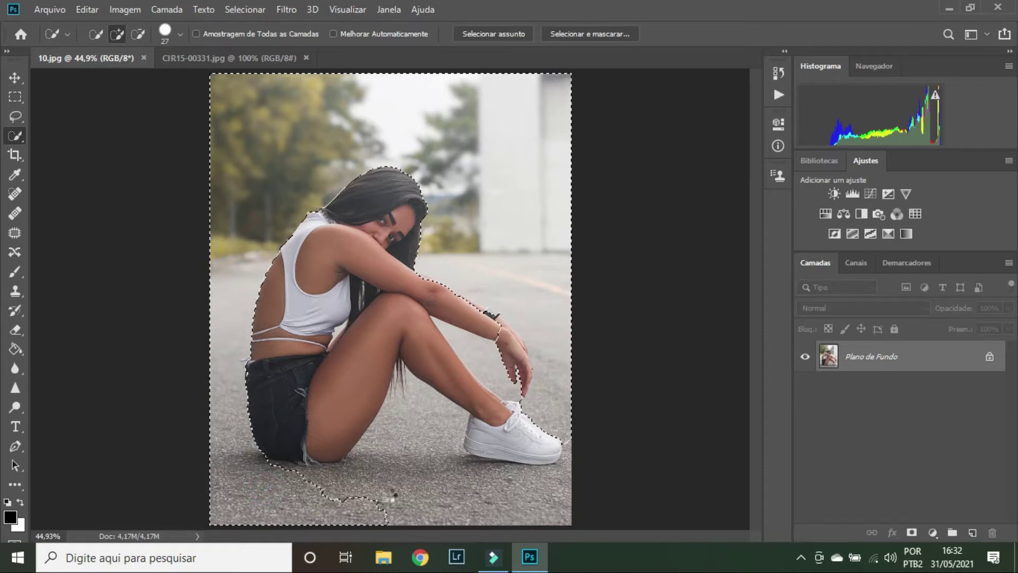
left_click_drag(391, 495, 403, 451)
mouse_move(419, 389)
left_mouse_down()
mouse_move(499, 471)
mouse_move(583, 519)
left_mouse_up()
left_click(474, 348)
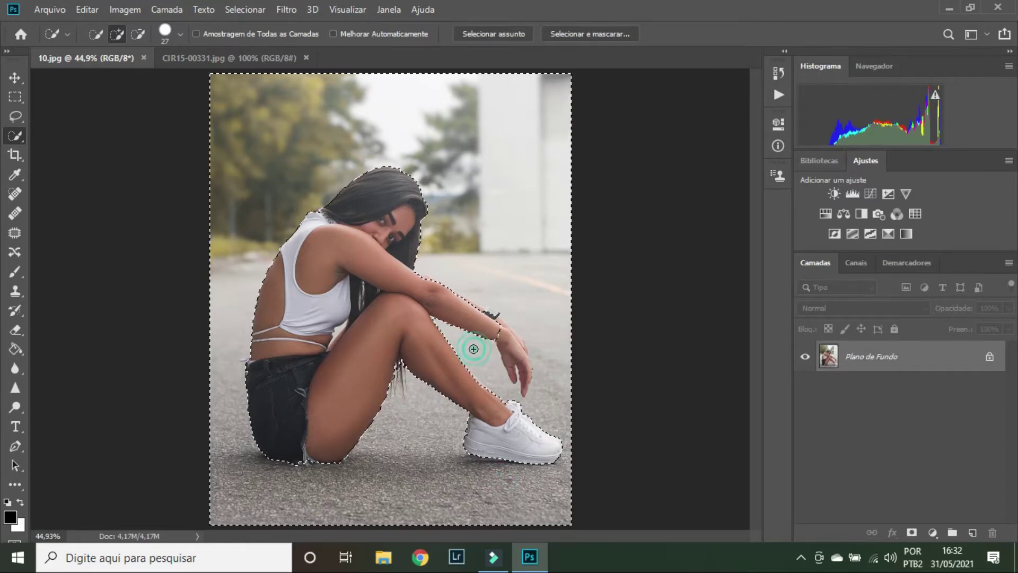
left_click(507, 338)
Switch to subtract mode and remove the hand from the selection.
scroll(507, 338, "up", 3)
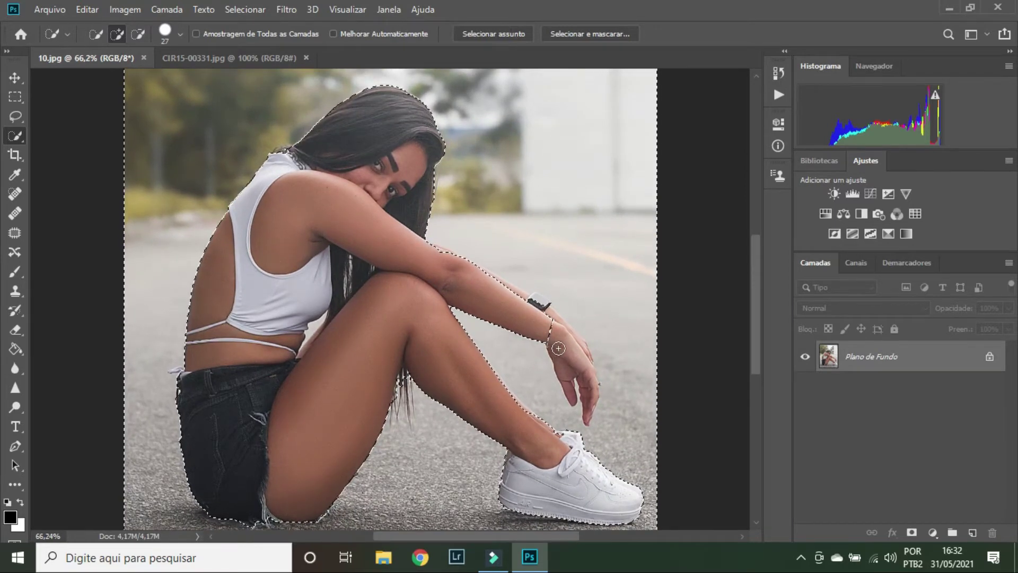
left_click(137, 34)
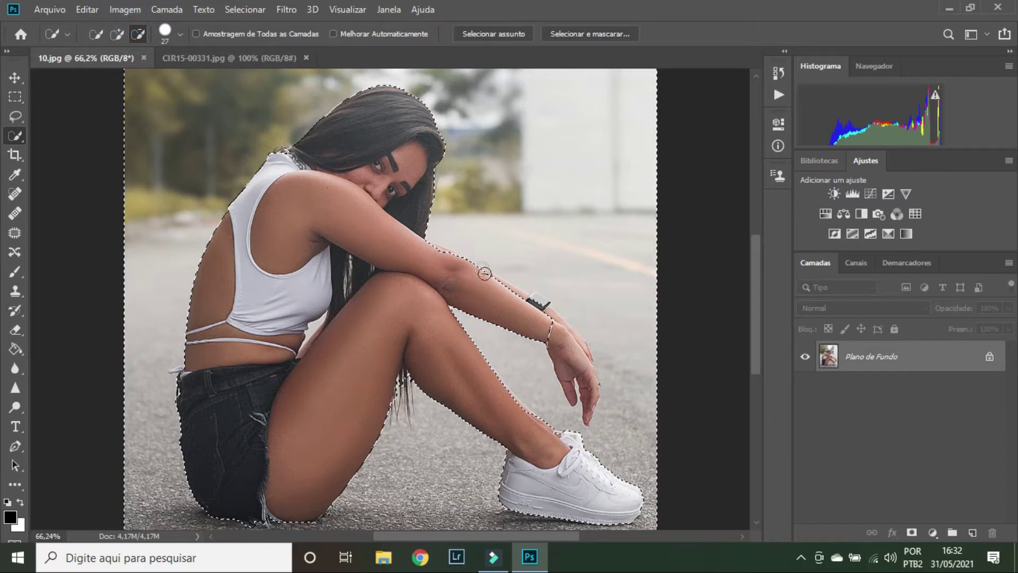
left_click(118, 33)
key("alt")
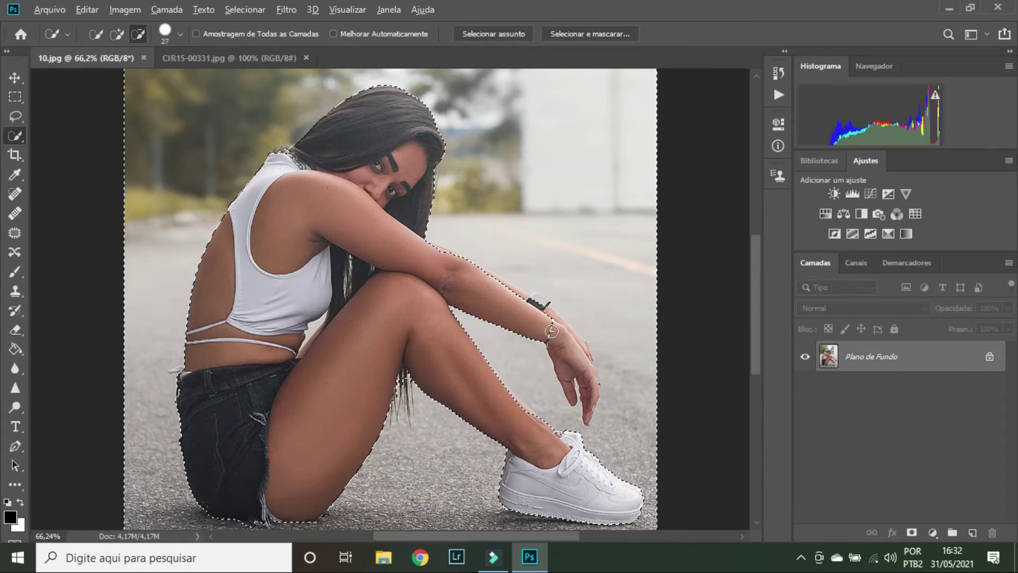
left_click_drag(552, 329, 585, 375)
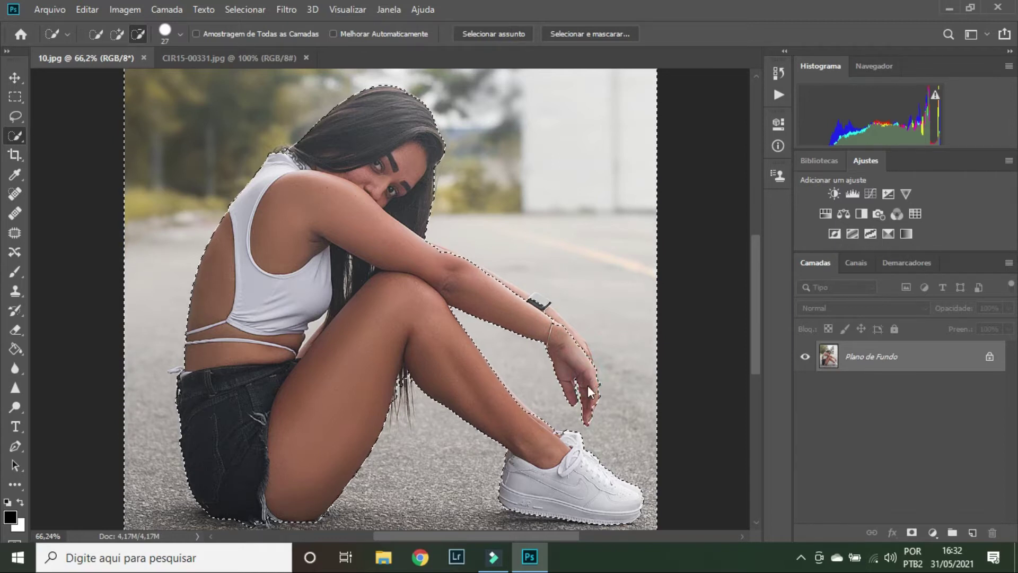
Resize the selection brush to 15 px and refine the edge at the wristwatch.
right_click(562, 348, "alt")
left_click_drag(562, 347, 528, 360)
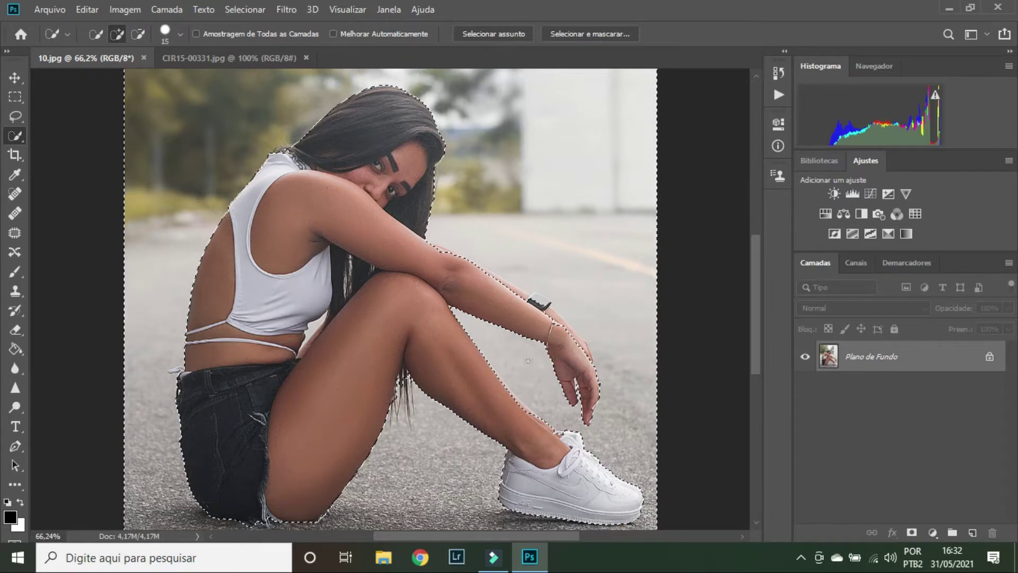
right_click(498, 279, "alt")
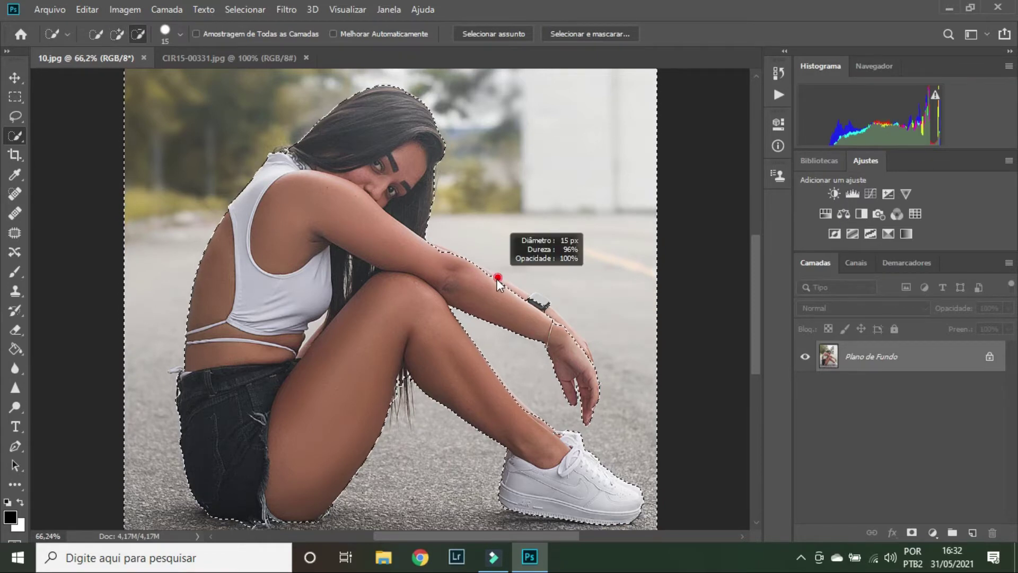
mouse_move(497, 279)
left_mouse_down()
mouse_move(488, 274)
mouse_move(521, 294)
left_mouse_up()
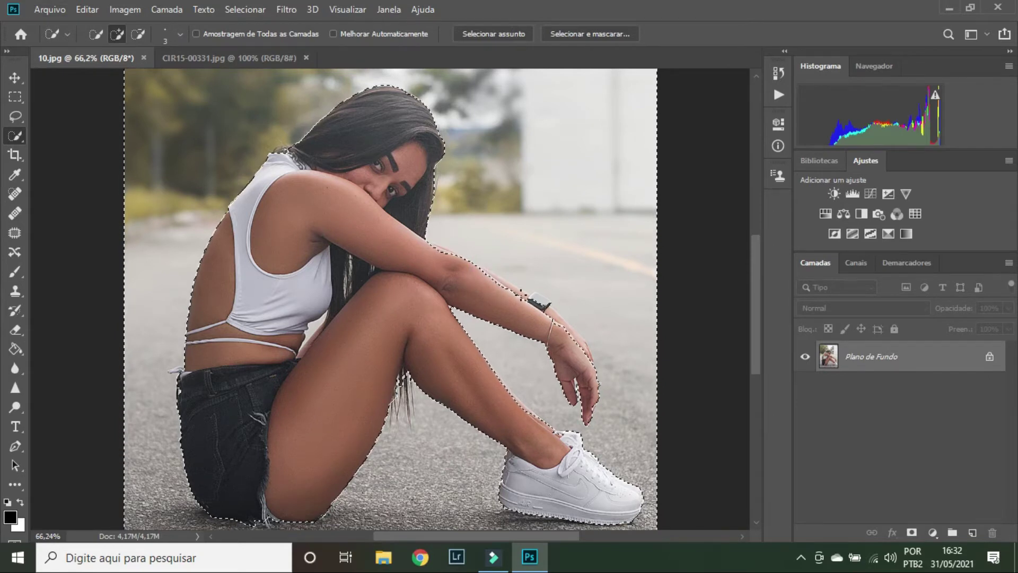
right_click(524, 301, "alt")
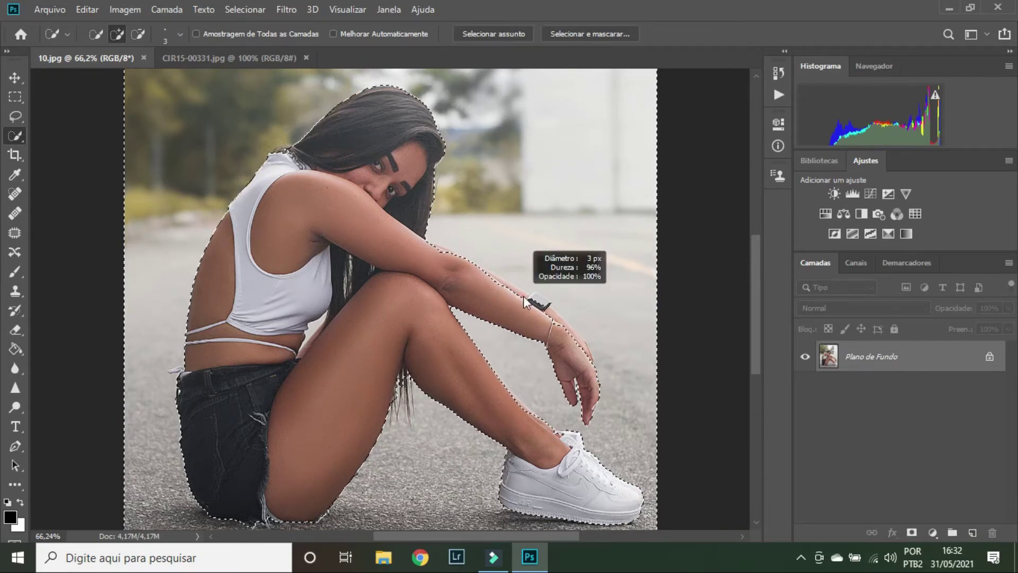
left_click_drag(524, 301, 538, 297)
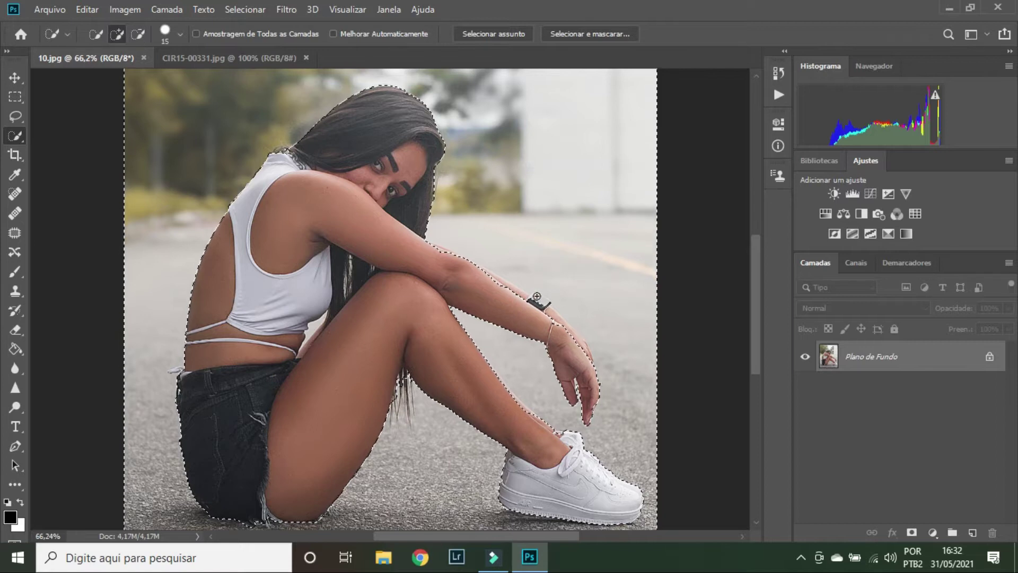
left_click(535, 298)
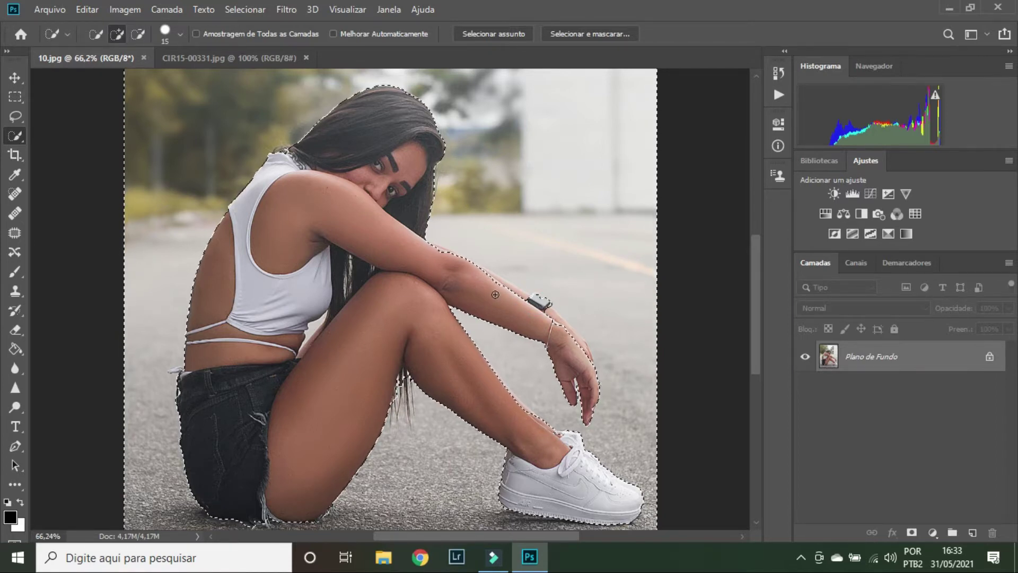
Trim the selection along the forearm and from watch to wrist, then fit the image.
right_click(491, 276, "alt")
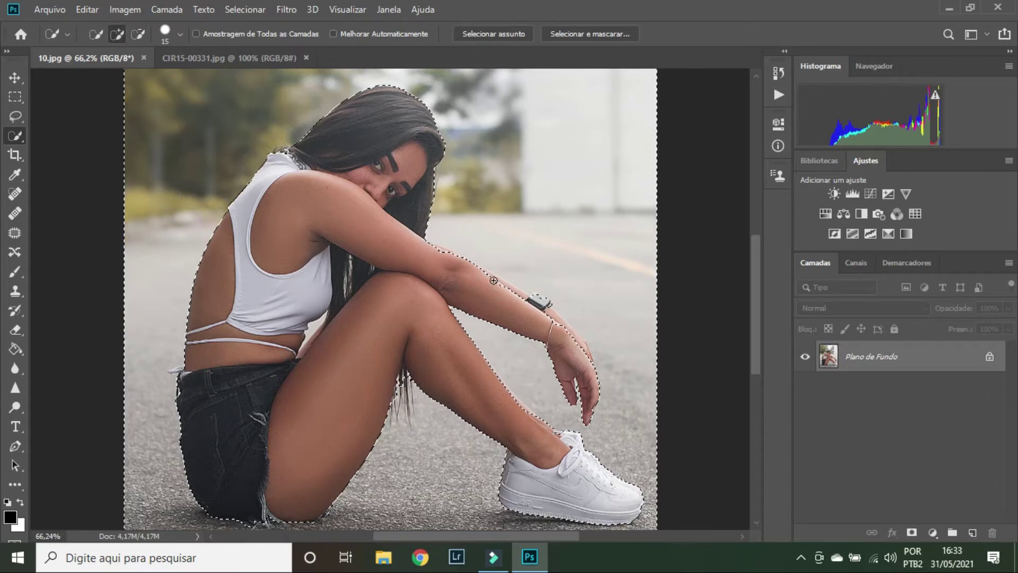
left_click(485, 271, "alt")
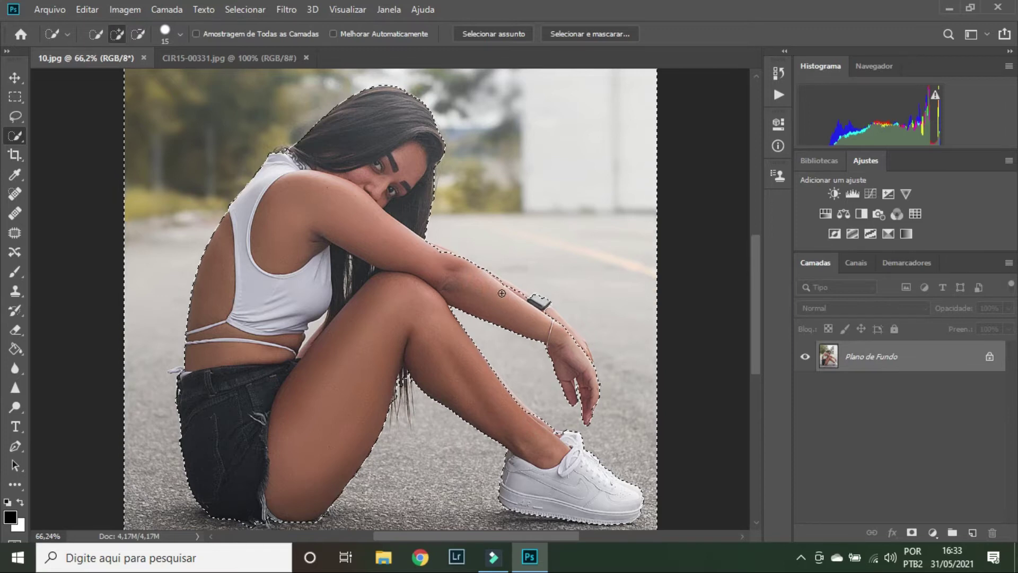
left_click(501, 292, "alt")
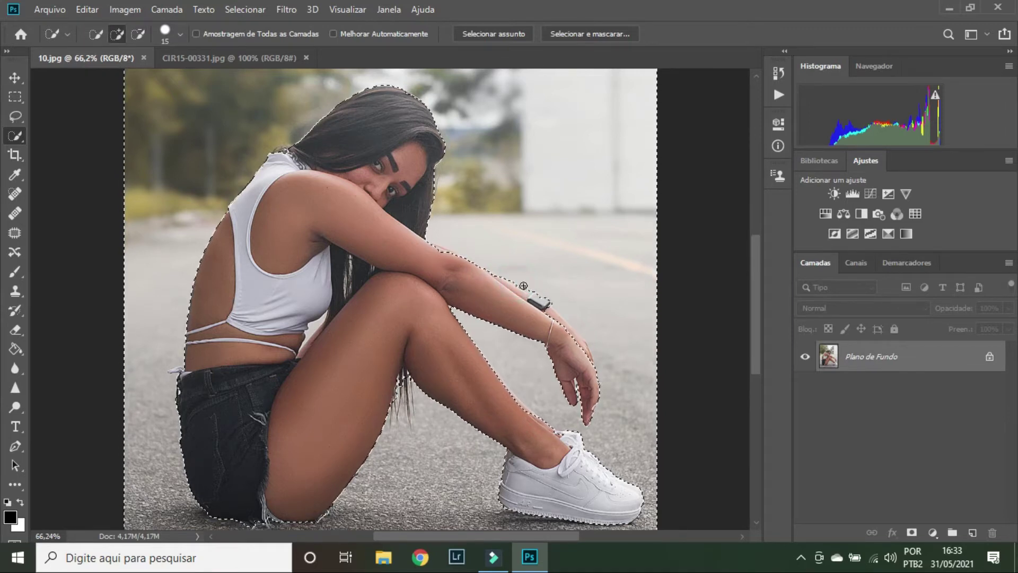
key("alt")
left_click_drag(549, 310, 582, 345)
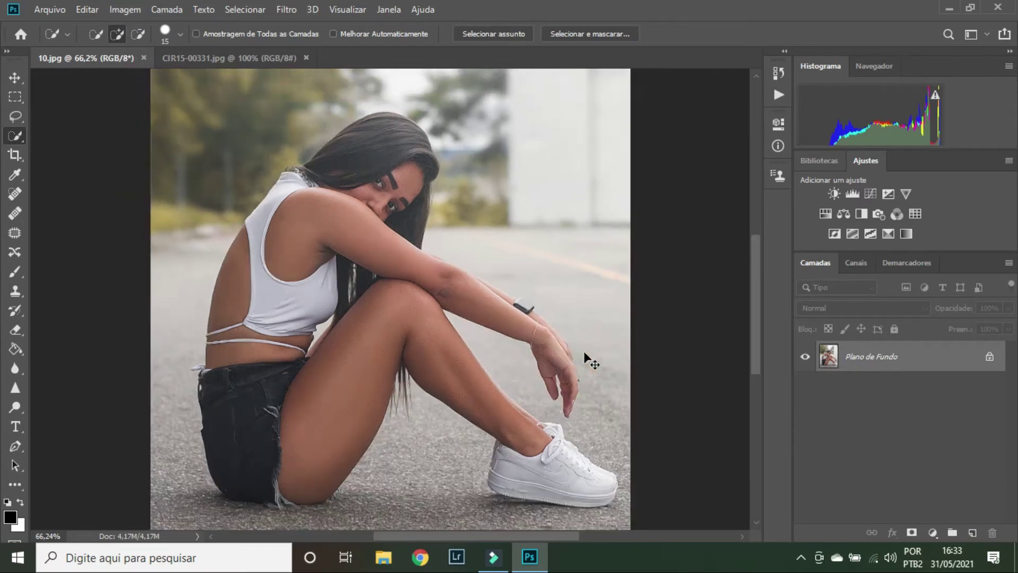
key("ctrl+0")
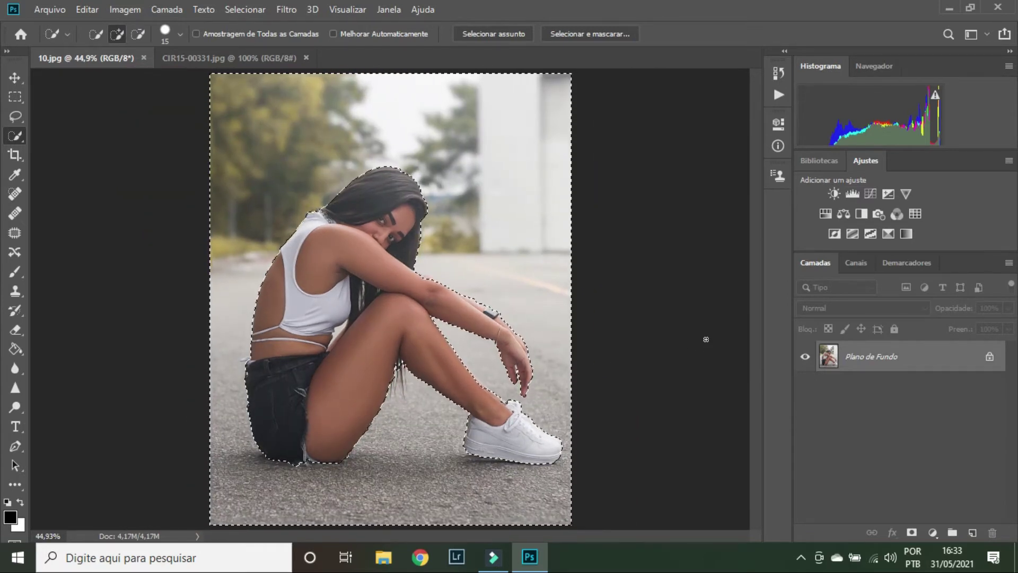
Invert the selection to isolate the woman and open Select and Mask.
key("ctrl+shift+i")
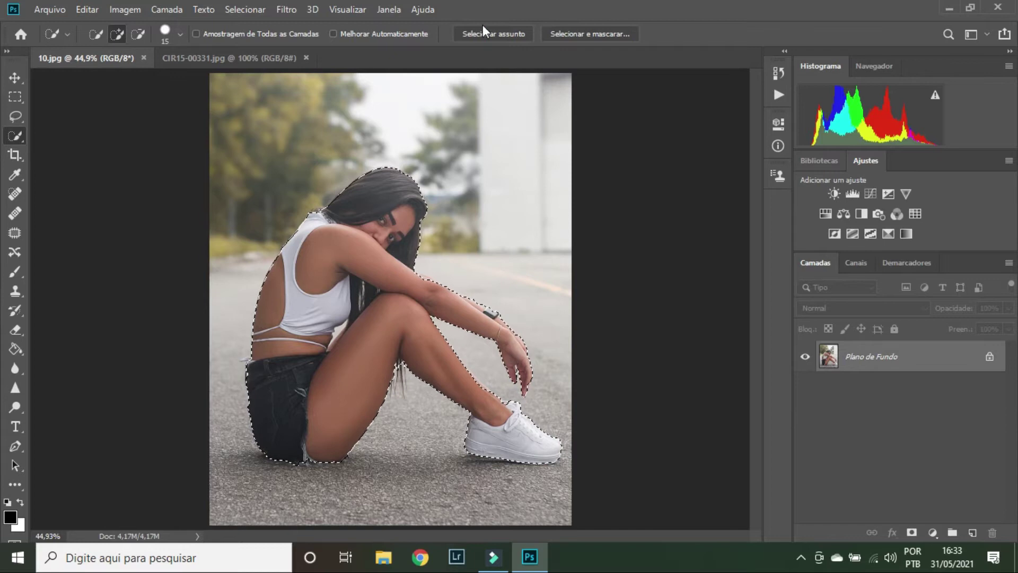
left_click(607, 31)
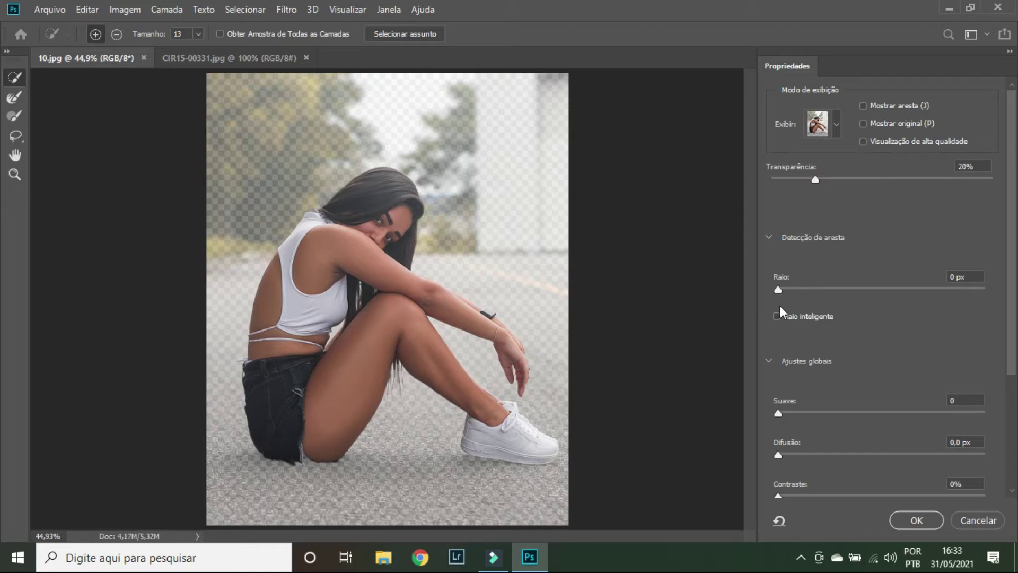
Refine the edge with Radius 3 px, Smooth 12, Feather 1.5 px and Contrast about 12%.
left_click_drag(780, 290, 794, 291)
left_click_drag(777, 412, 801, 412)
left_click_drag(779, 453, 793, 454)
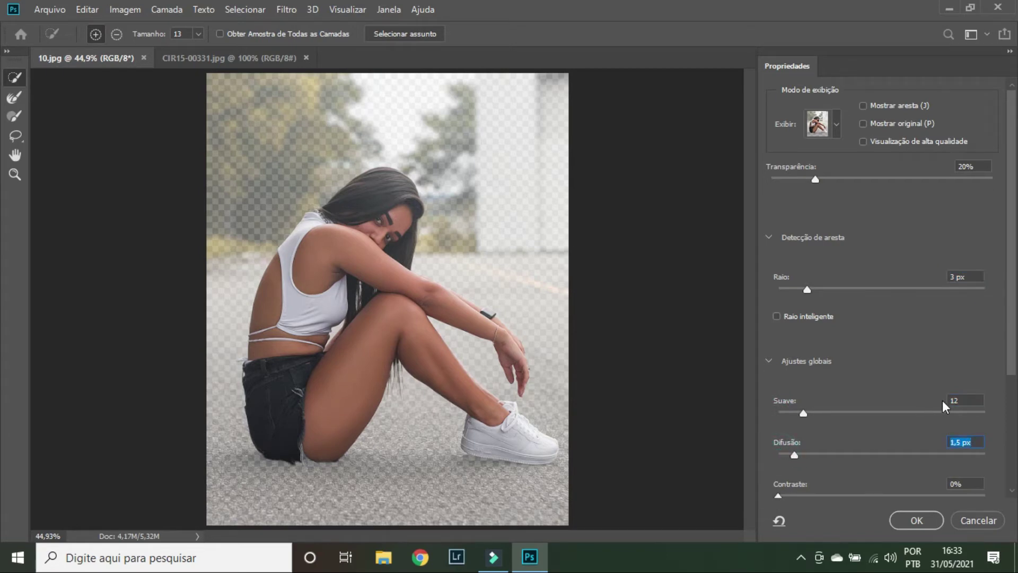
scroll(796, 393, "down", 3)
scroll(796, 392, "down", 1)
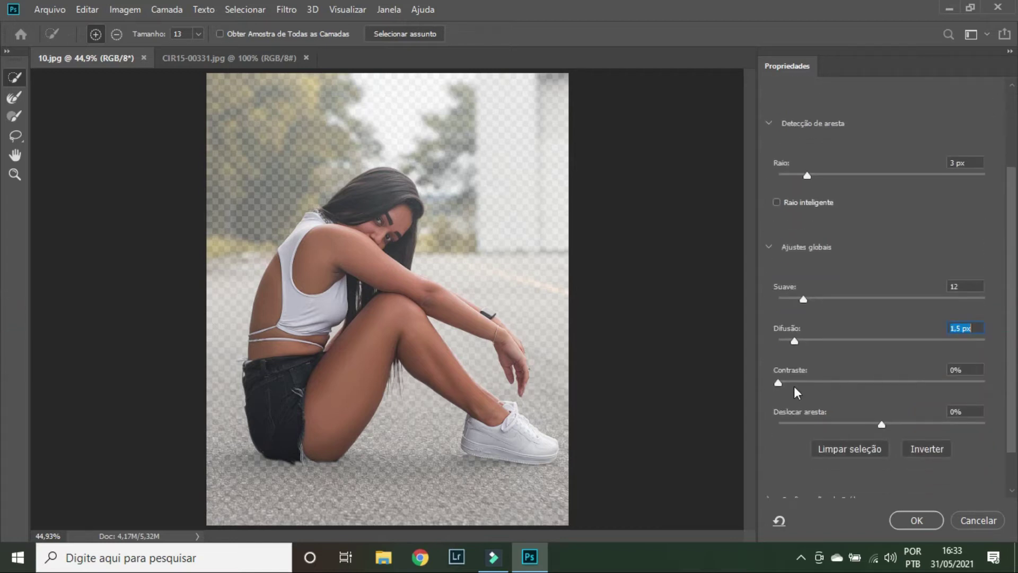
left_click_drag(780, 384, 804, 384)
Apply the refinement, copy the woman to a new layer, hide Plano de Fundo and select all.
left_click(898, 520)
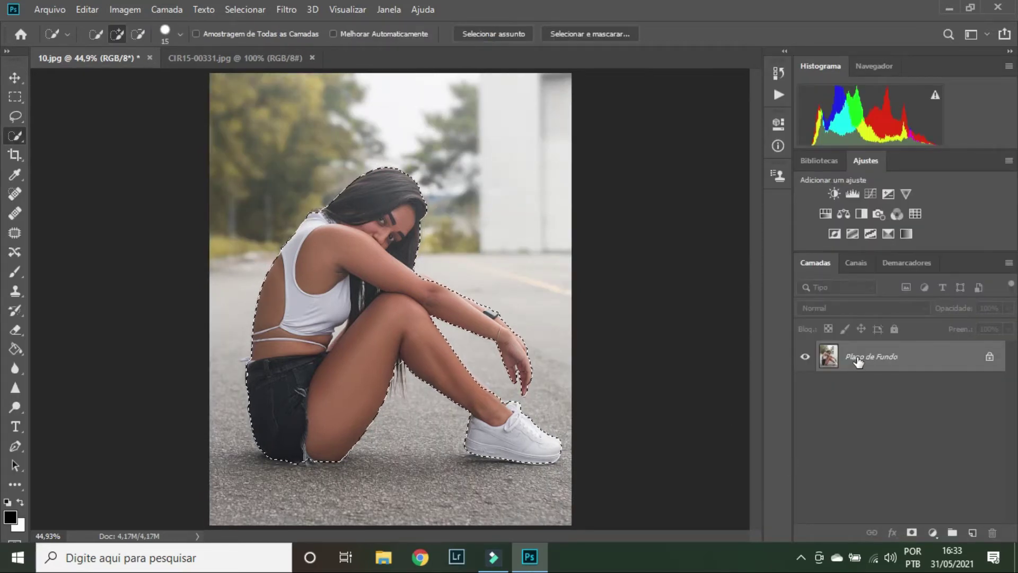
left_click_drag(857, 363, 856, 356)
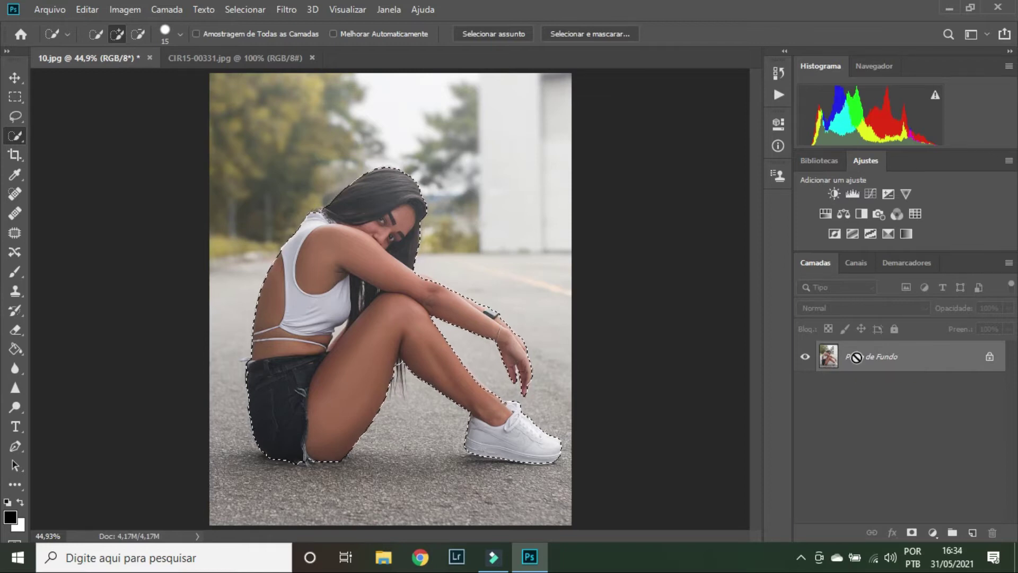
key("ctrl+j")
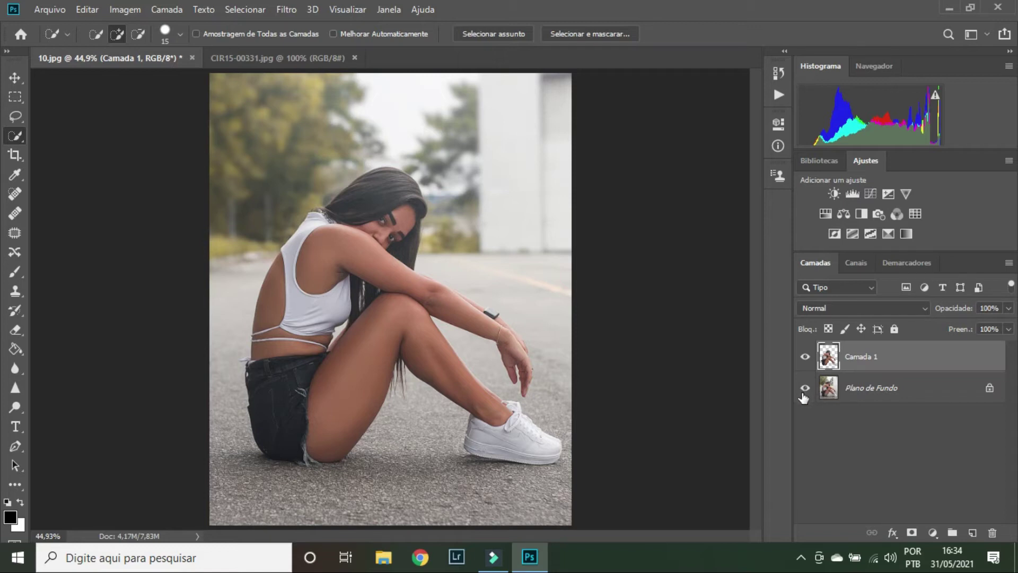
left_click(806, 390)
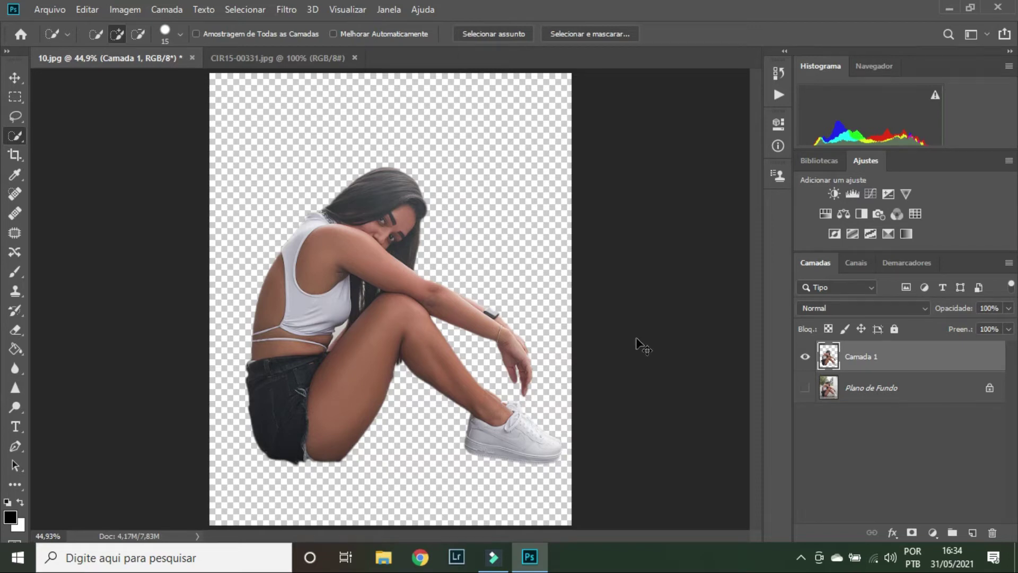
key("ctrl+a")
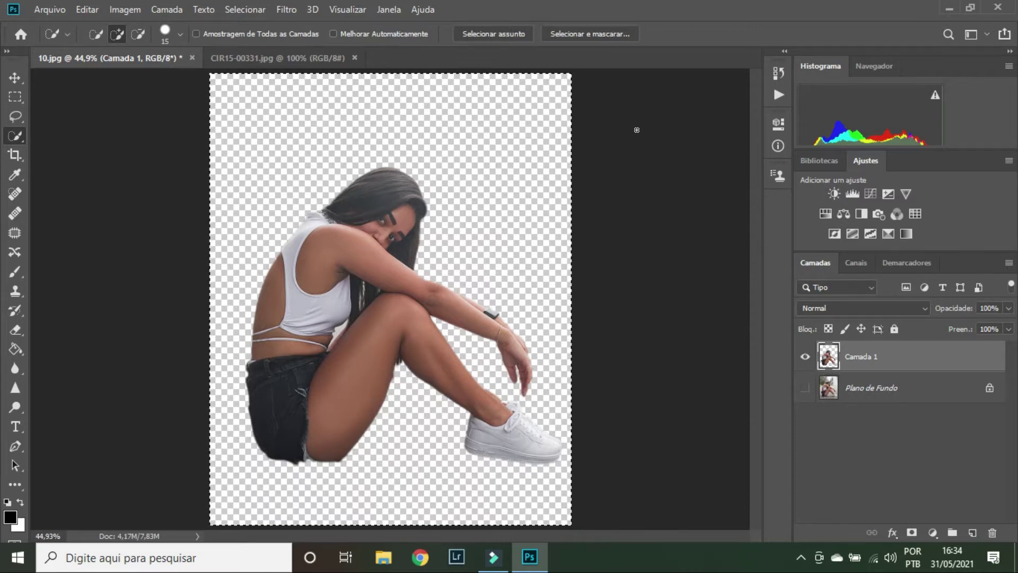
Define a brush preset named 10.jpg from the cut-out woman and switch to the Brush tool.
left_click(87, 10)
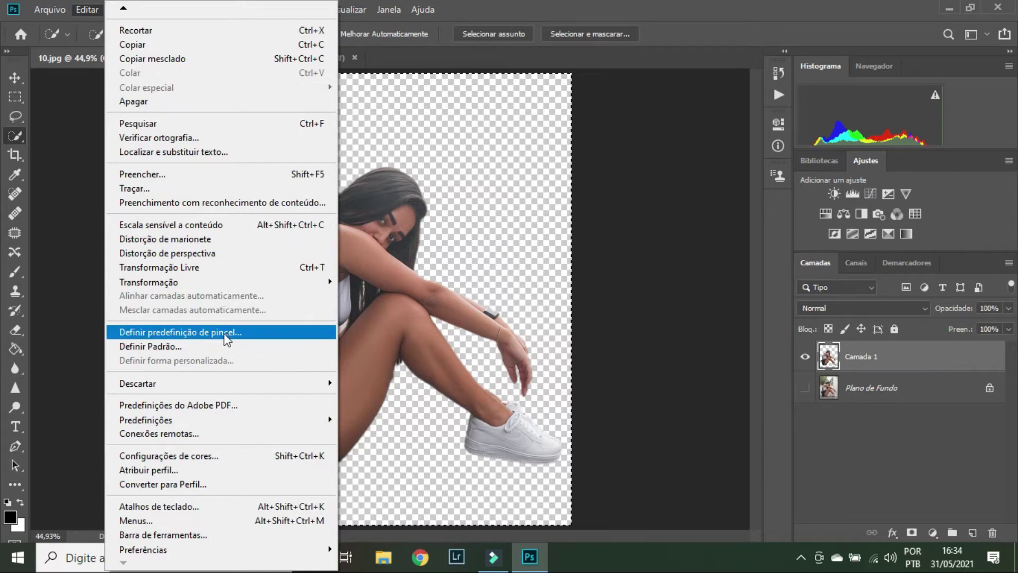
left_click(224, 333)
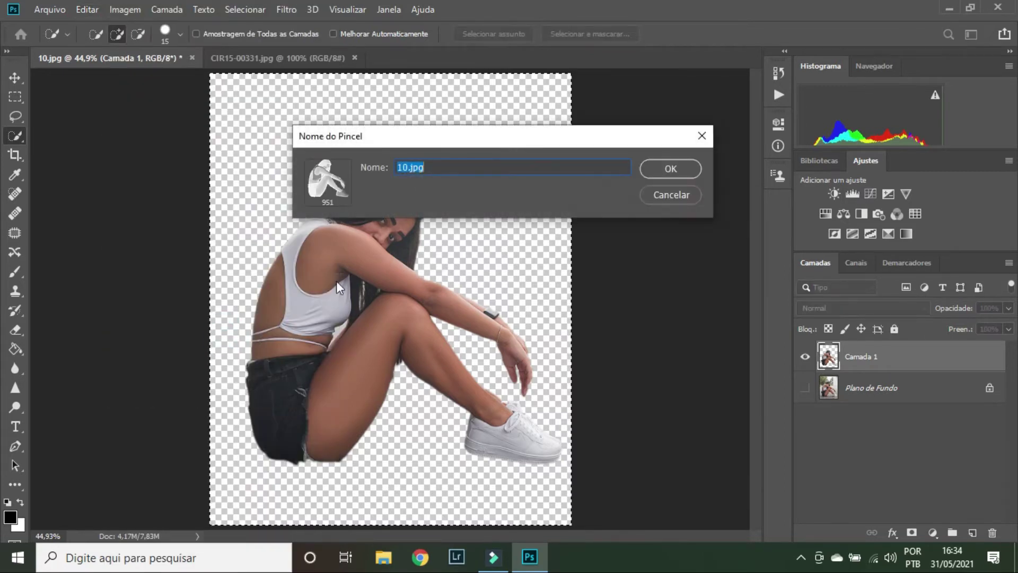
left_click(653, 171)
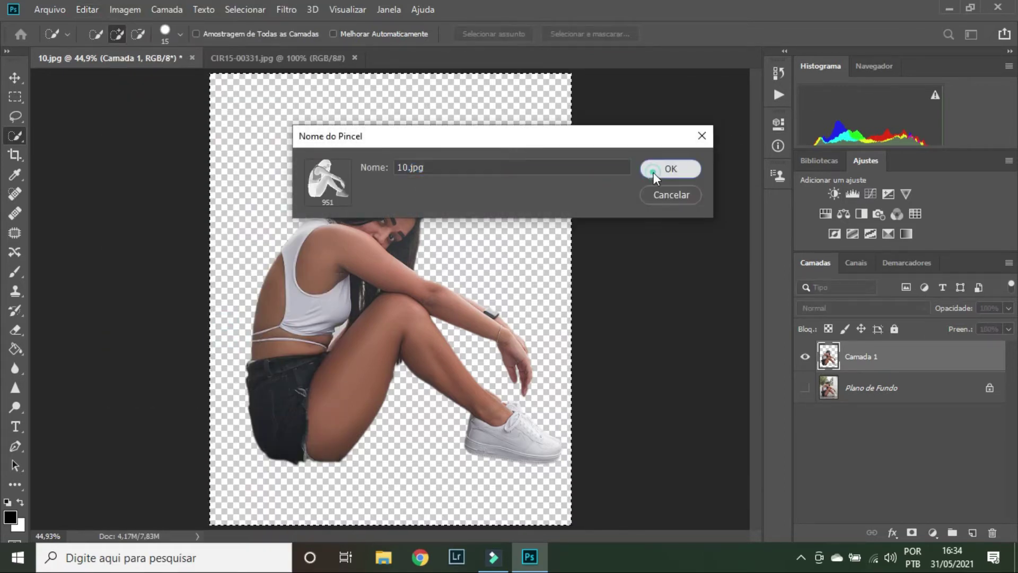
key("b")
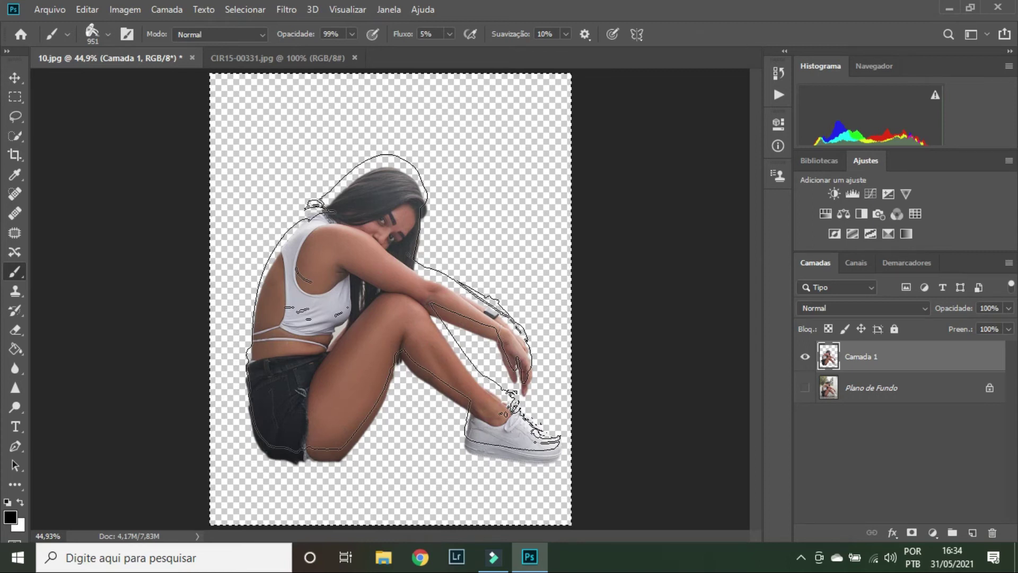
Switch to CIR15-00331.jpg, pick the Move tool and duplicate its background layer.
left_click(292, 59)
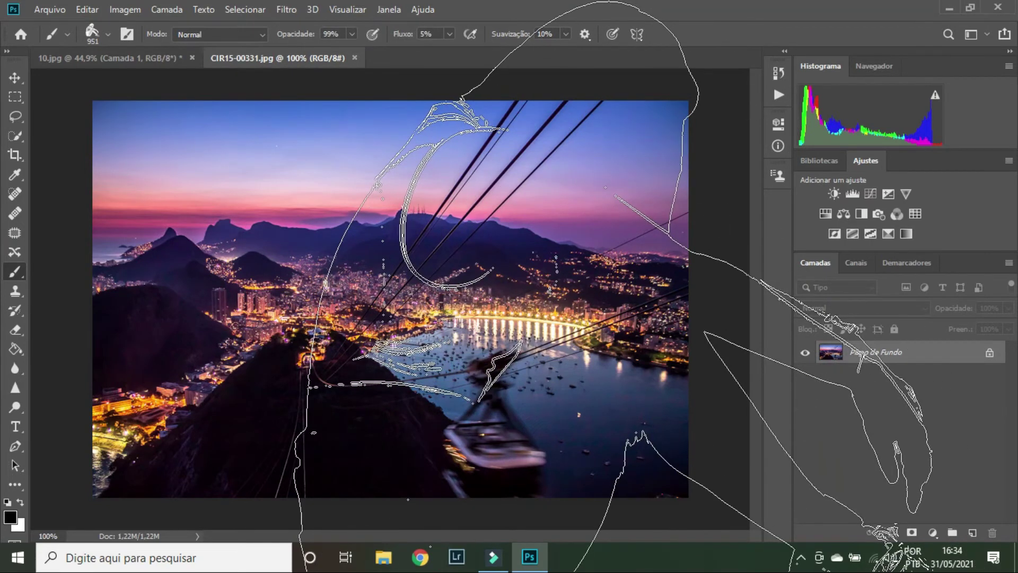
left_click(15, 78)
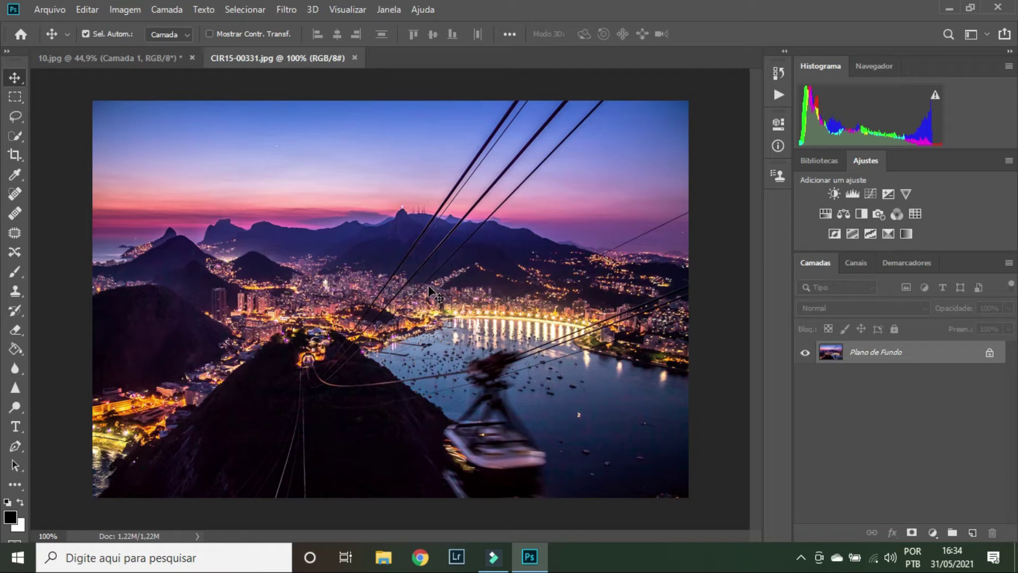
key("ctrl+j")
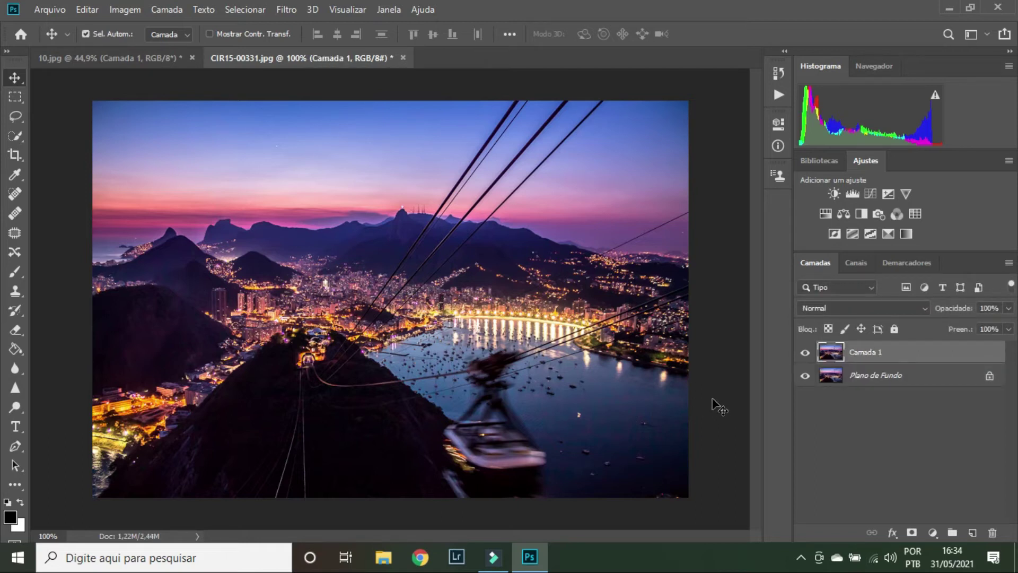
Add white-filled Camada 2 below the cityscape copy and give Camada 1 a black hiding mask.
left_click(973, 532, "ctrl")
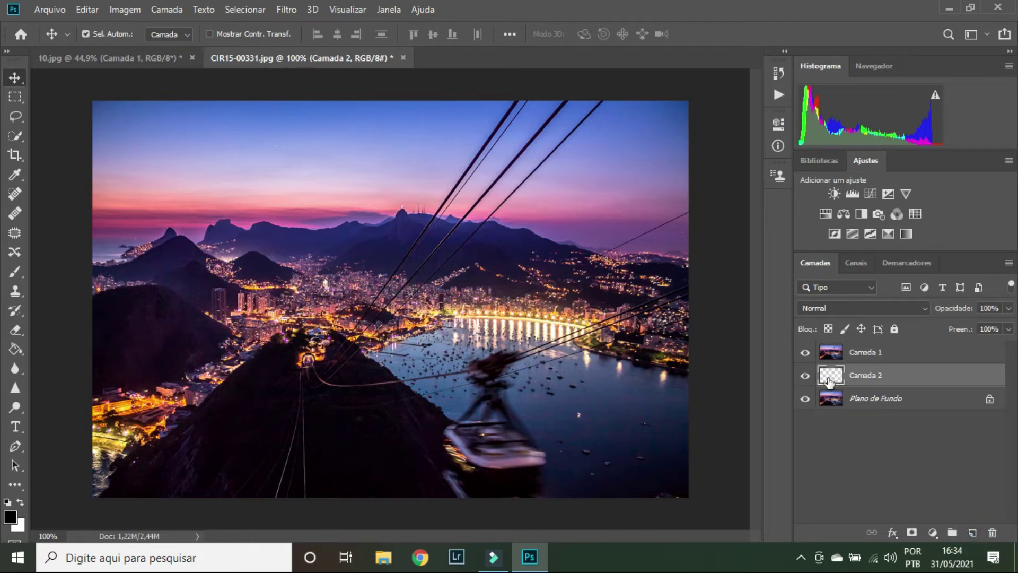
left_click(16, 350)
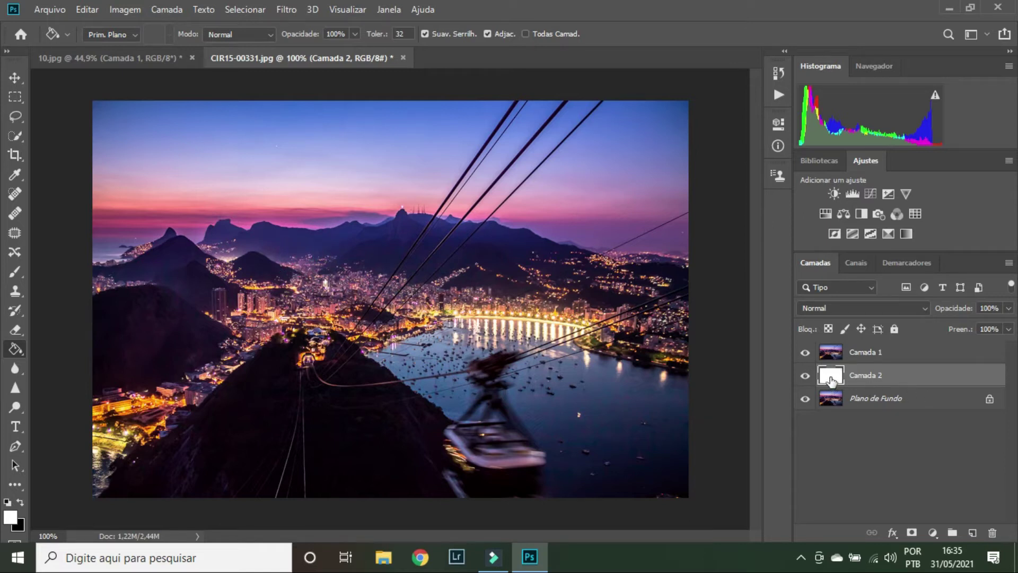
left_click(860, 354)
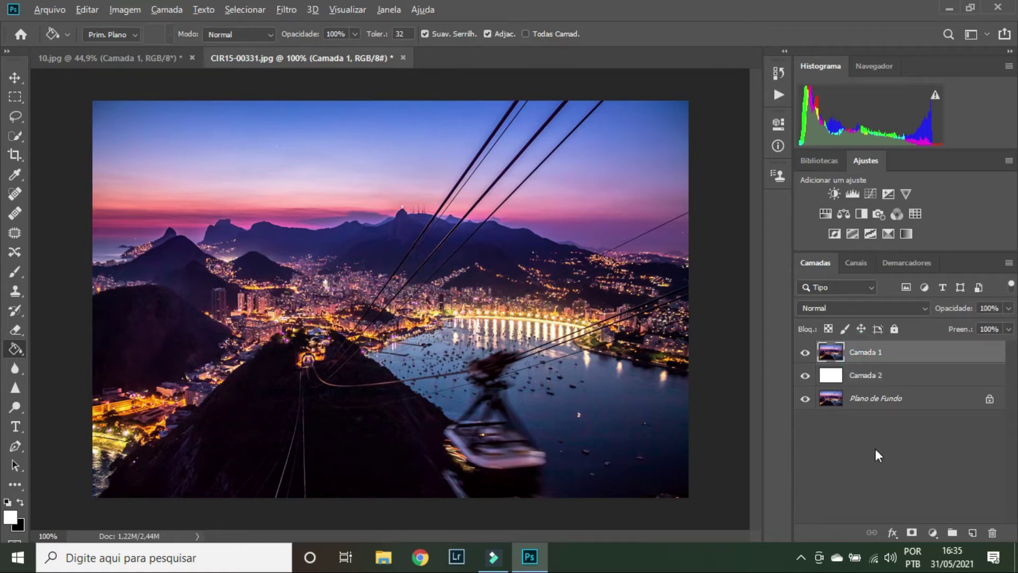
left_click(912, 534, "alt")
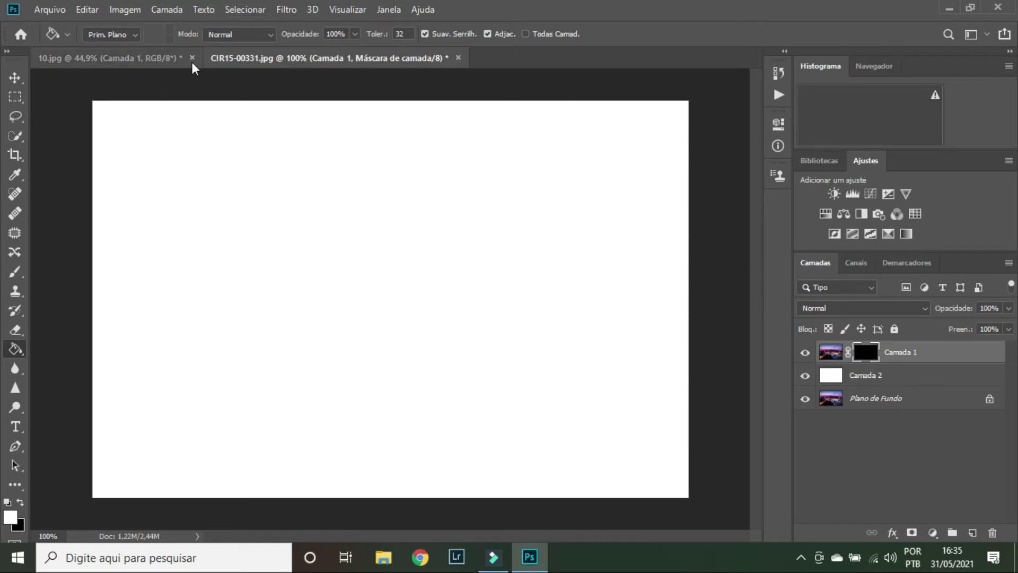
Select the 529 seated-person brush from the brush presets.
left_click(16, 272)
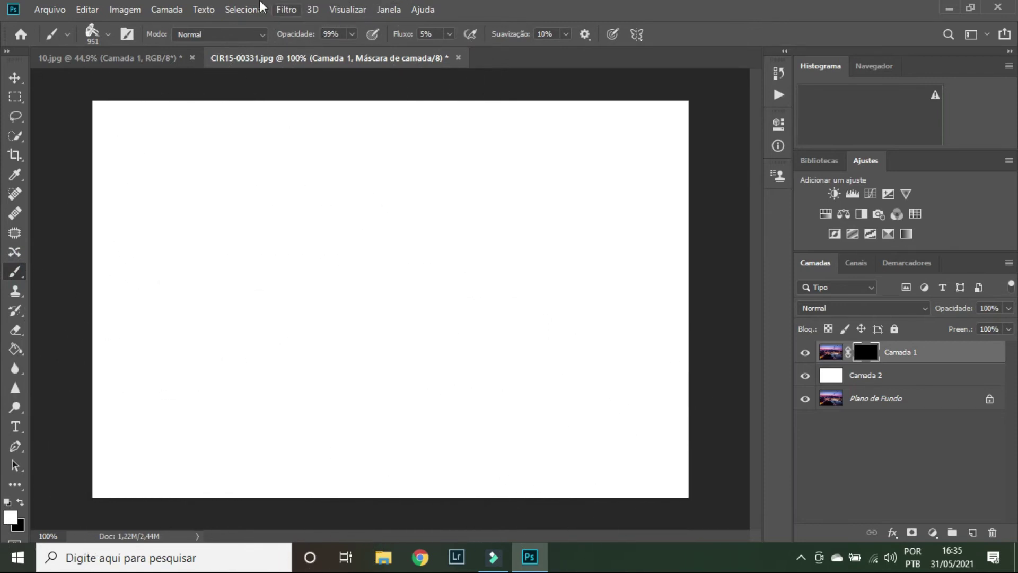
left_click(109, 36)
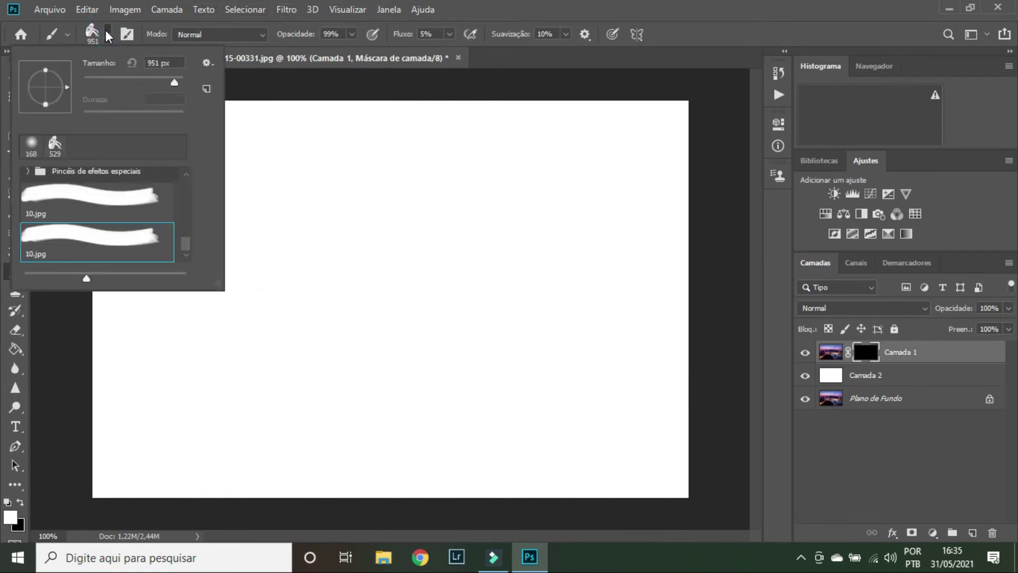
left_click(55, 144)
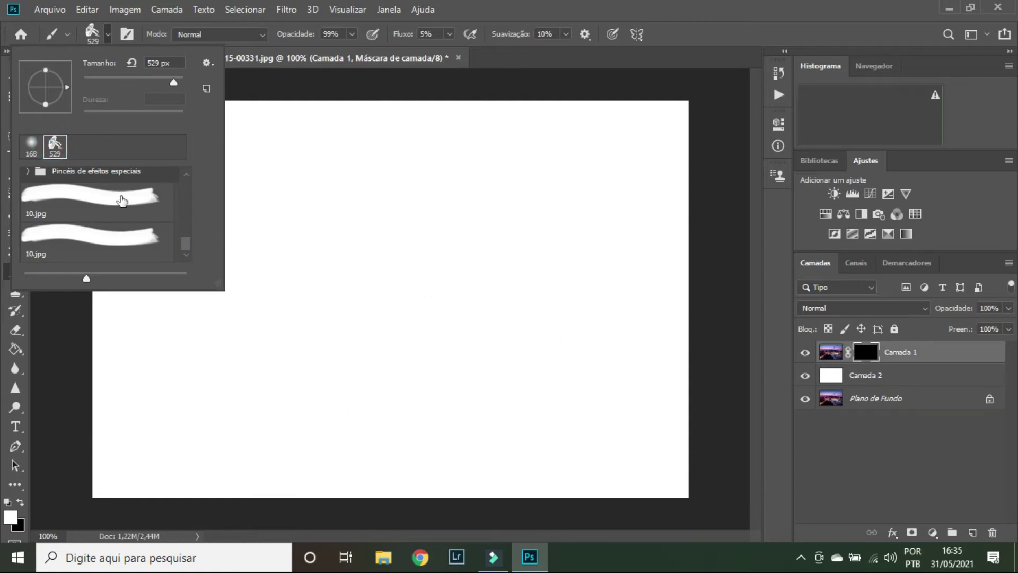
double_click(55, 146)
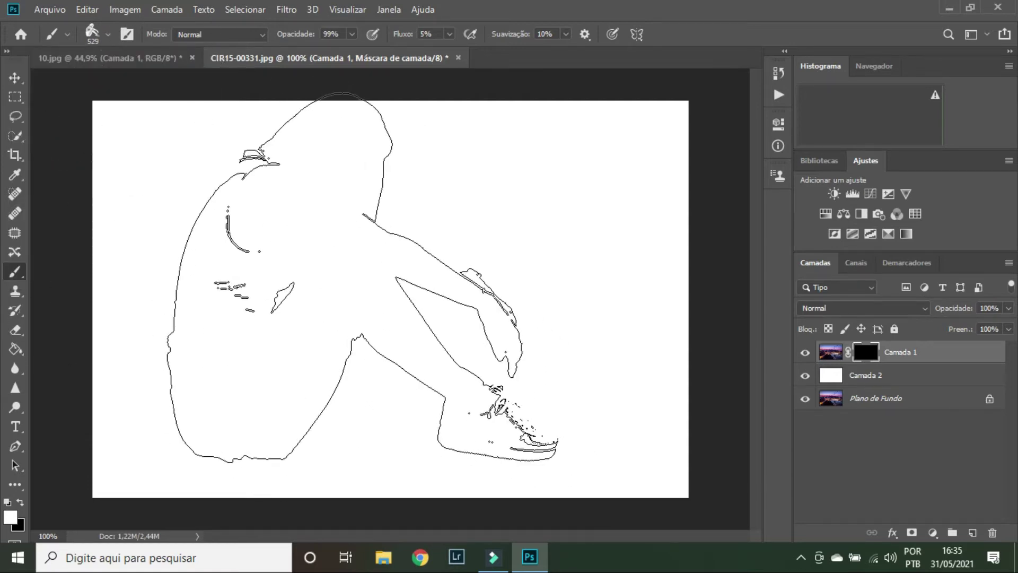
Resize the person brush to 535 px and stamp it once on Camada 1's mask.
mouse_move(421, 295)
left_mouse_down()
mouse_move(355, 288)
mouse_move(425, 286)
left_mouse_up()
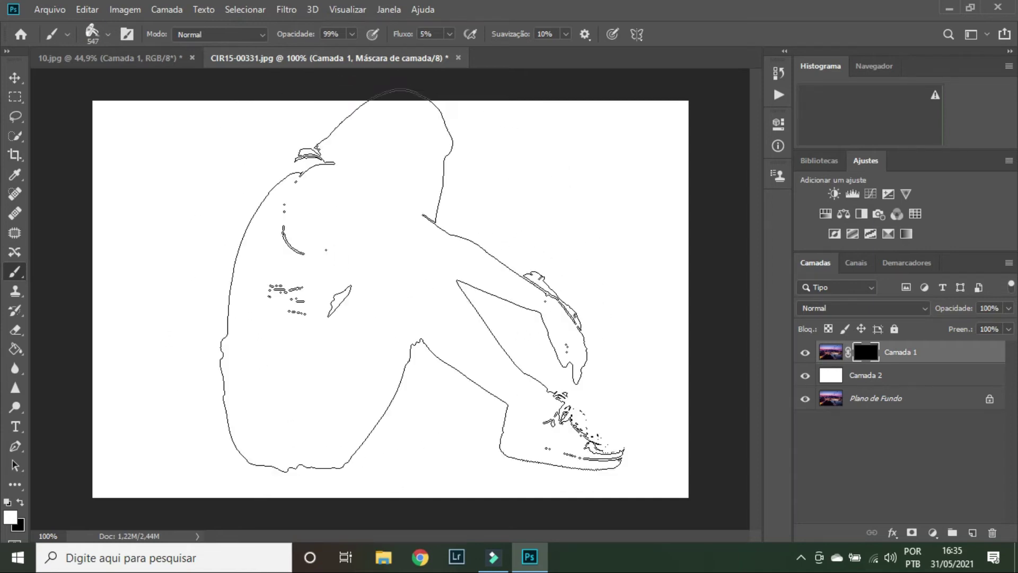
left_click(106, 36)
left_click(106, 37)
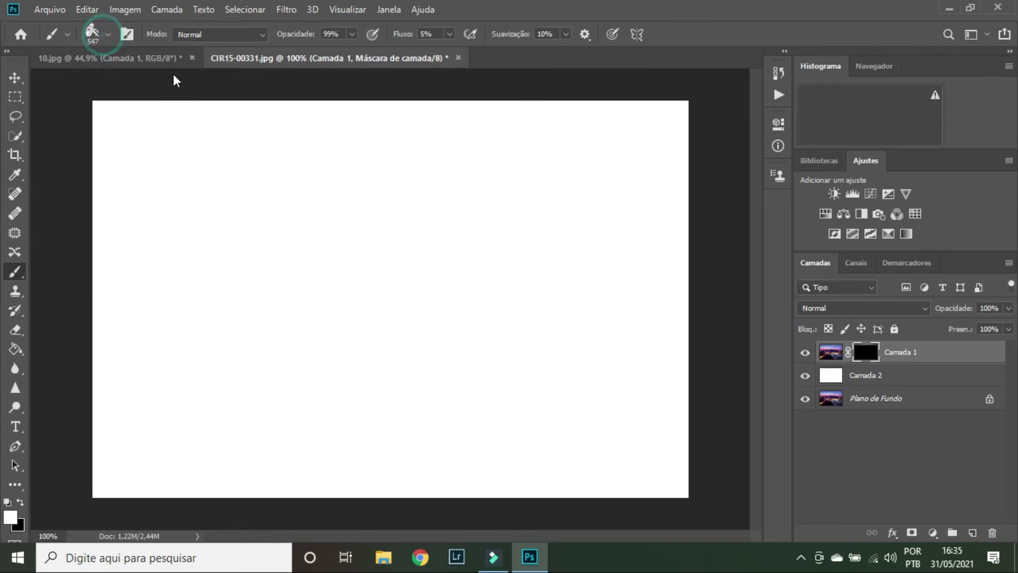
left_click_drag(366, 298, 324, 300)
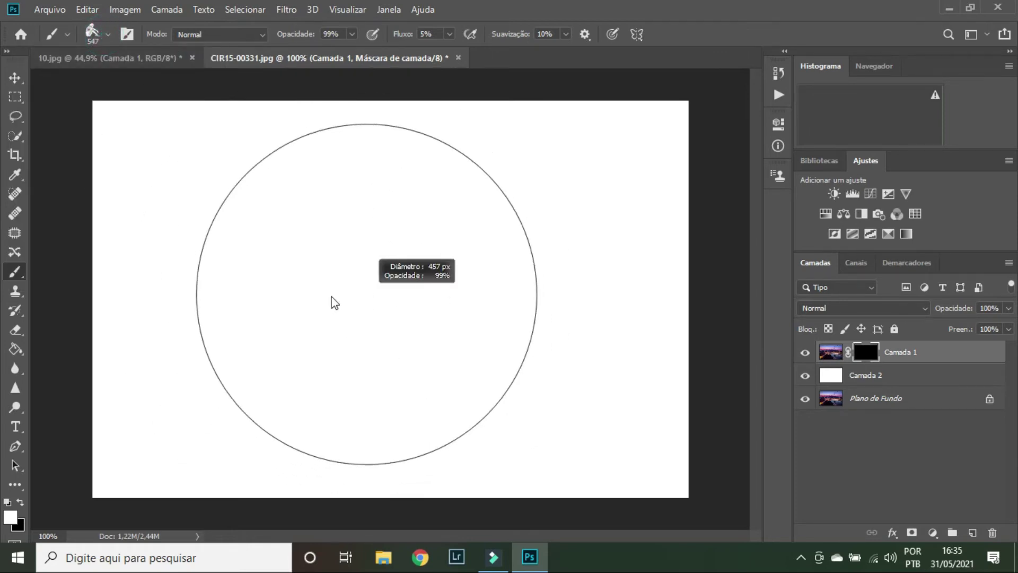
left_click_drag(409, 320, 454, 322)
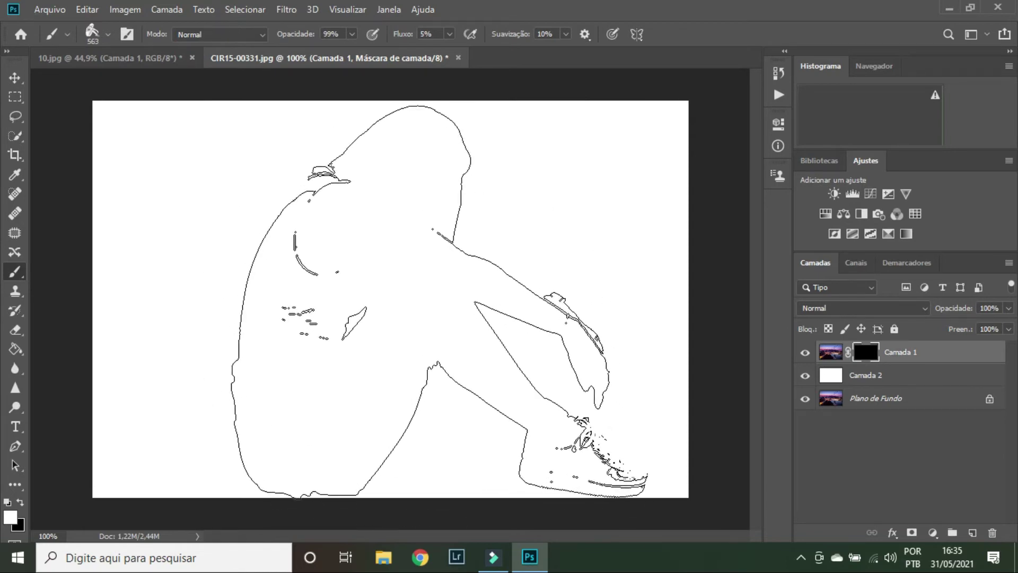
left_click_drag(408, 303, 395, 303)
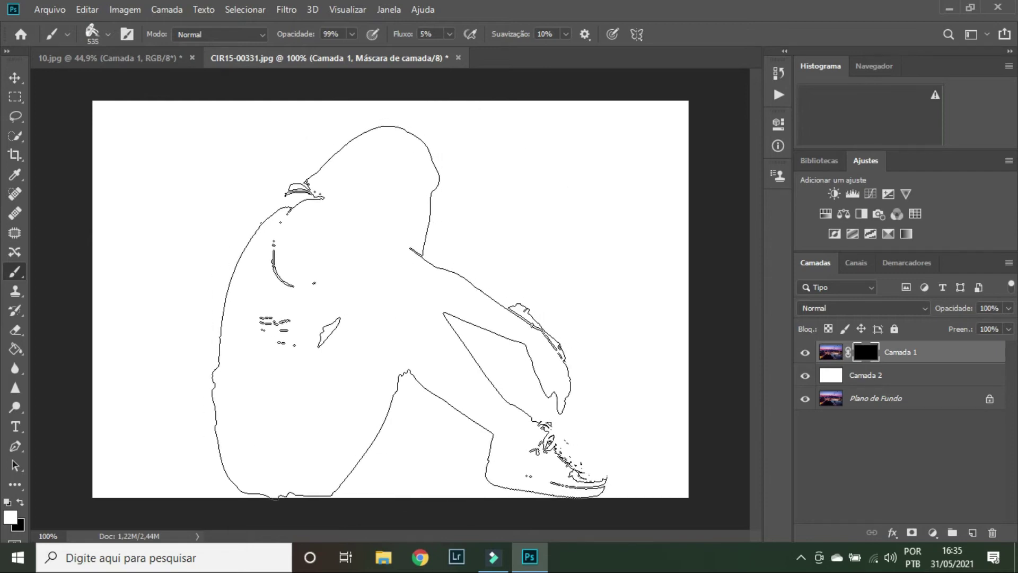
left_click(409, 312)
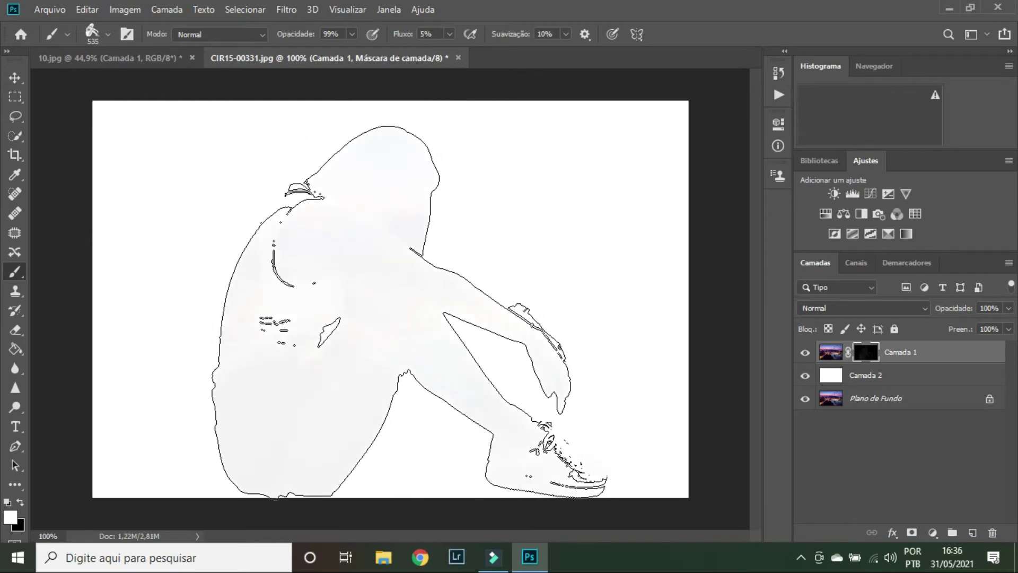
Undo the faint stamp, set brush opacity and flow to 100%, and target Camada 1's mask.
key("ctrl+z")
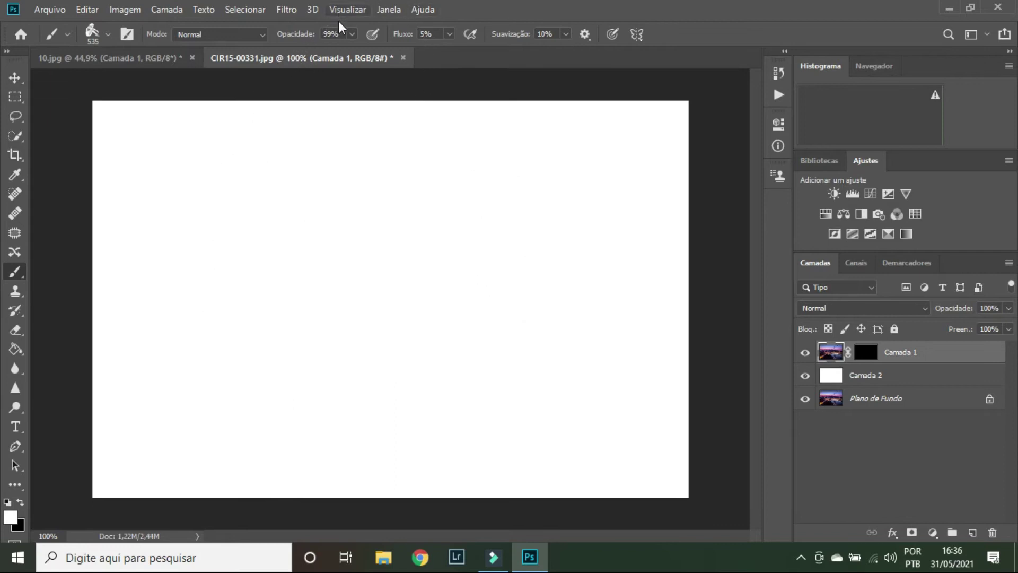
double_click(332, 34)
type("100")
double_click(426, 34)
type("100")
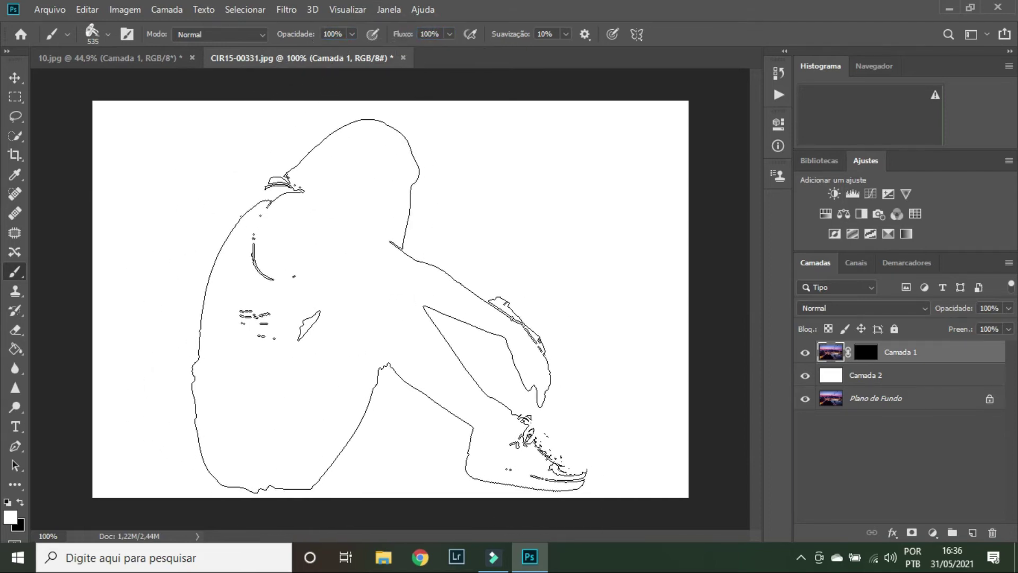
left_click(864, 358)
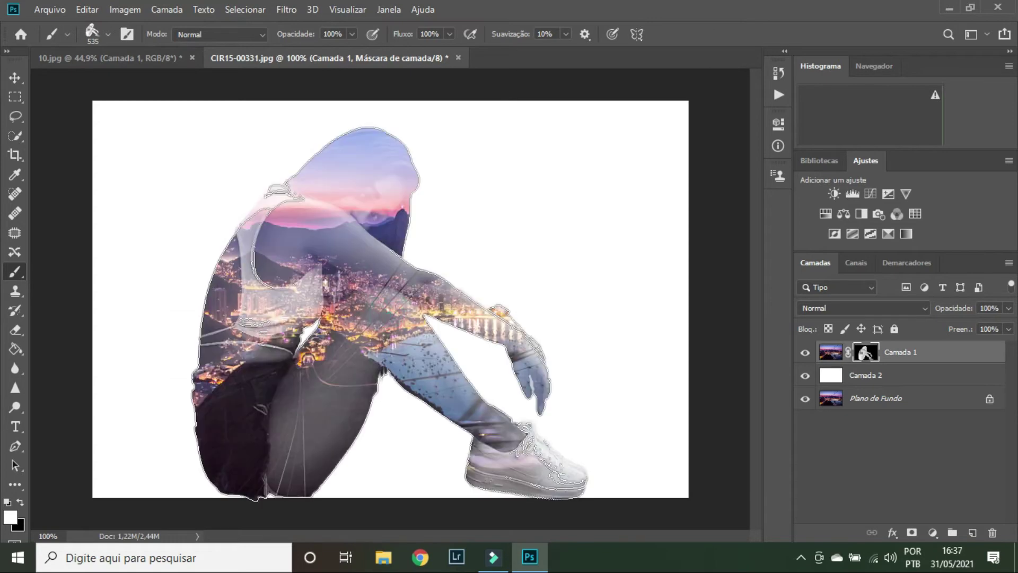
Unlink the mask from the city photo and shift the silhouette slightly right.
left_click(14, 80)
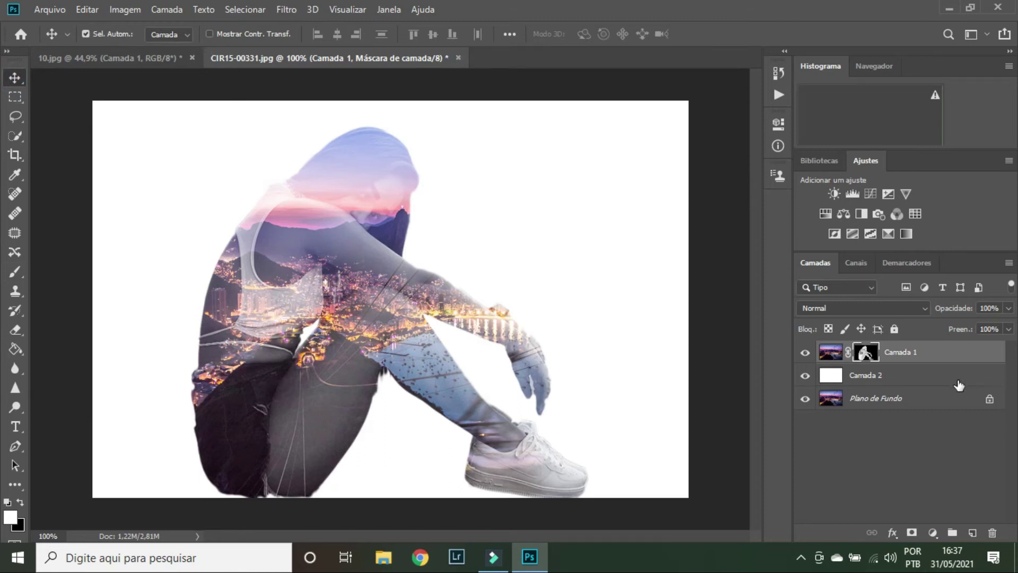
left_click(848, 354)
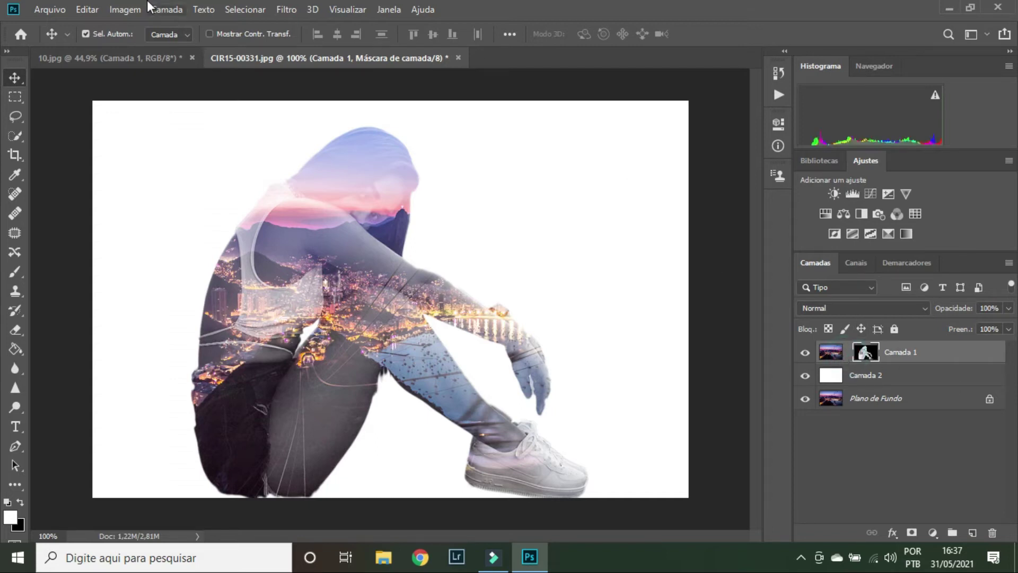
left_click(21, 78)
left_click_drag(275, 296, 307, 297)
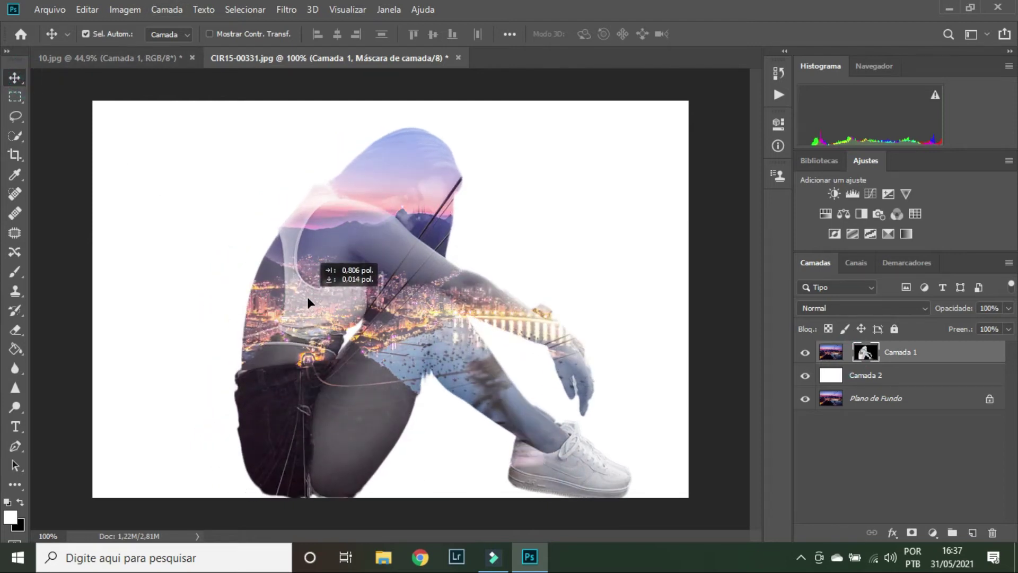
Reposition the city photo inside the silhouette so its lights cross her torso and knees.
left_click(830, 351)
mouse_move(334, 304)
left_mouse_down()
mouse_move(369, 310)
mouse_move(342, 311)
left_mouse_up()
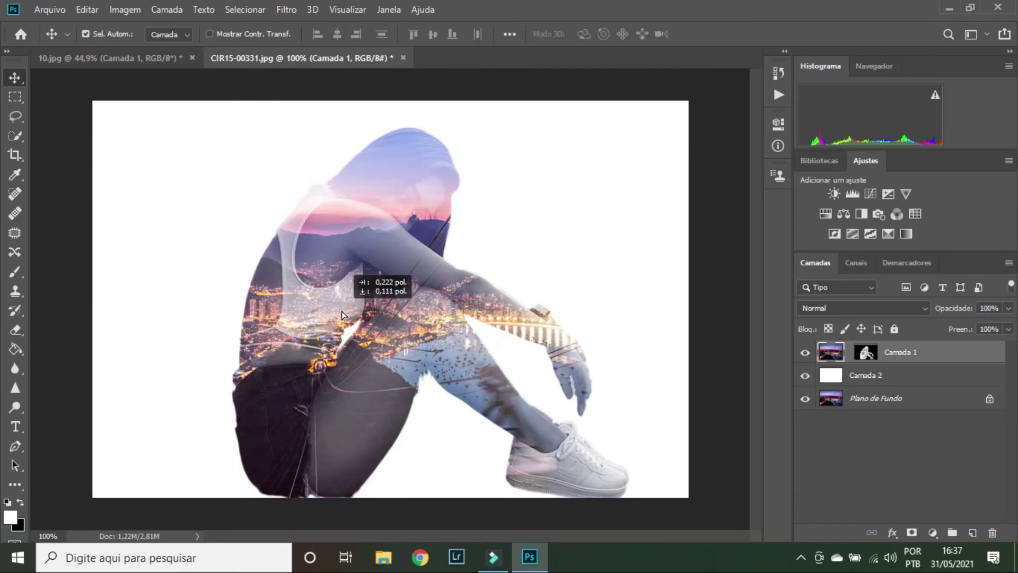
left_click_drag(342, 310, 363, 312)
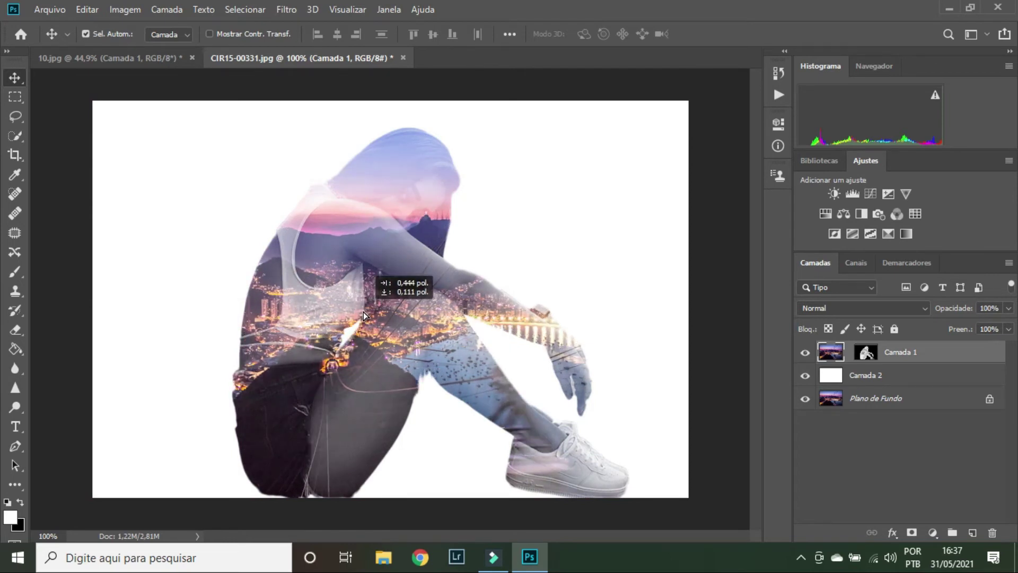
key("shift+Right")
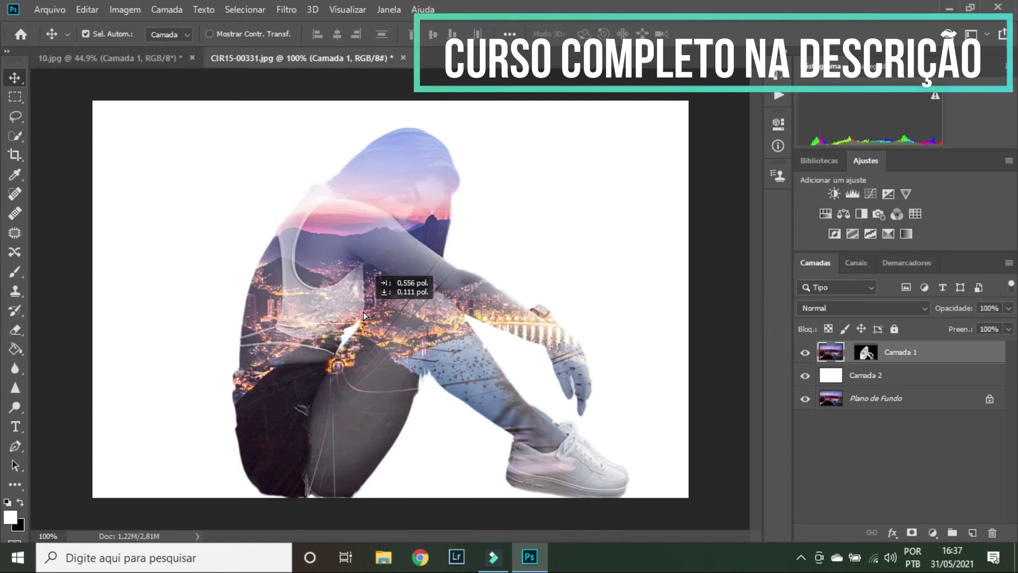
mouse_move(364, 311)
left_mouse_down()
mouse_move(309, 315)
mouse_move(325, 316)
mouse_move(318, 313)
left_mouse_up()
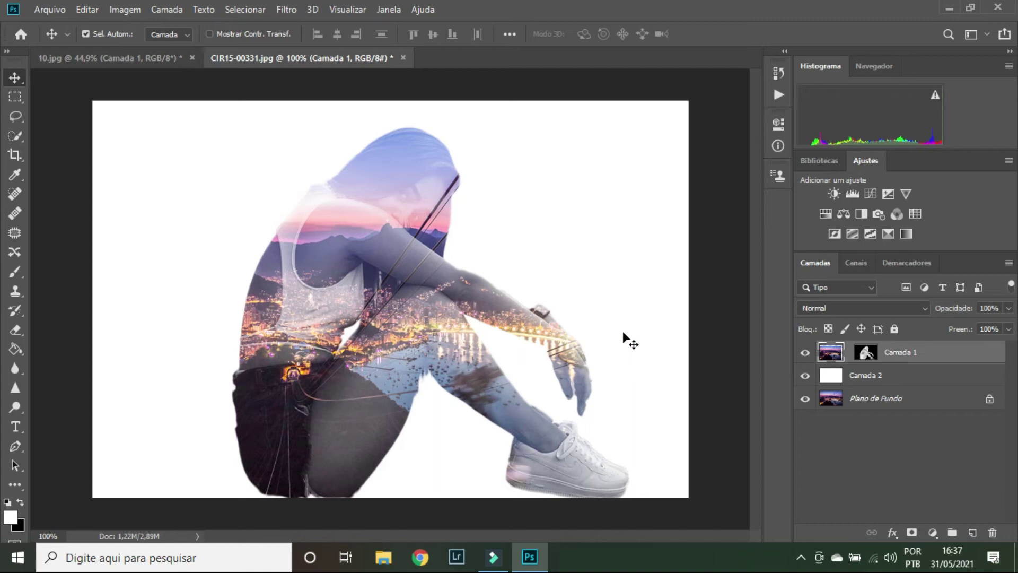
Relink the photo to its mask and set up a soft round 30 px brush at 5% flow.
left_click(848, 352)
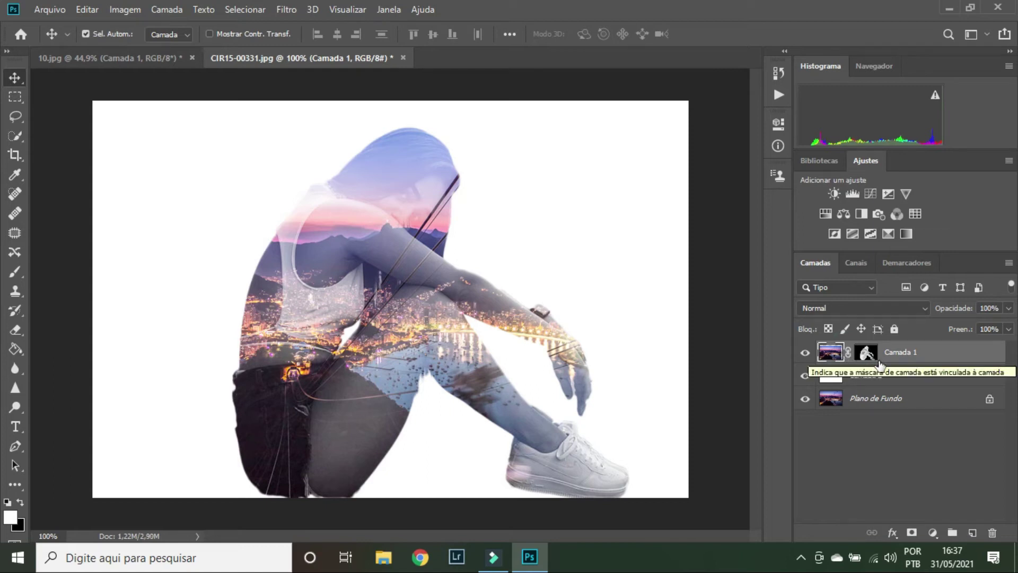
left_click(14, 278)
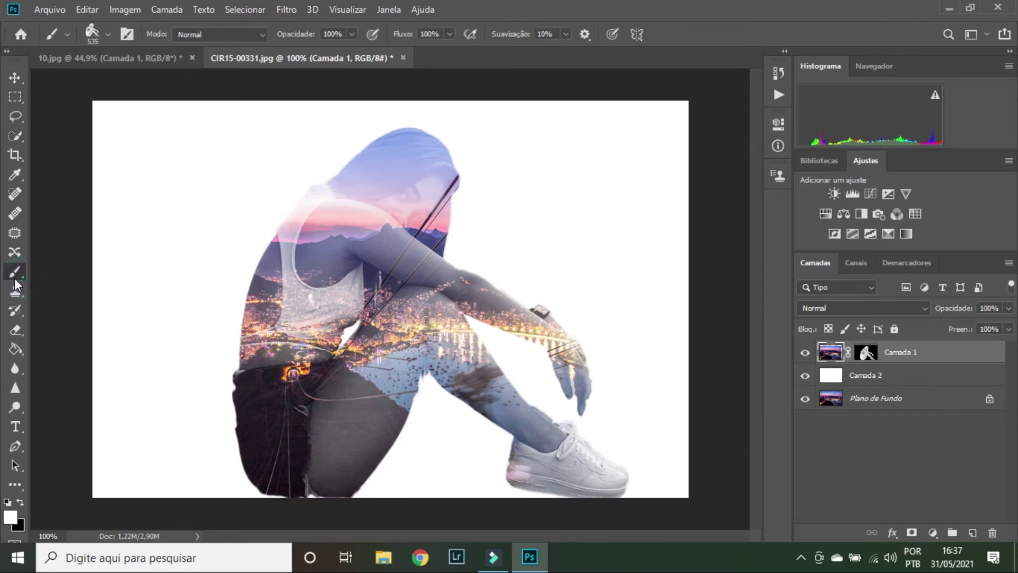
left_click(126, 34)
left_click(126, 34)
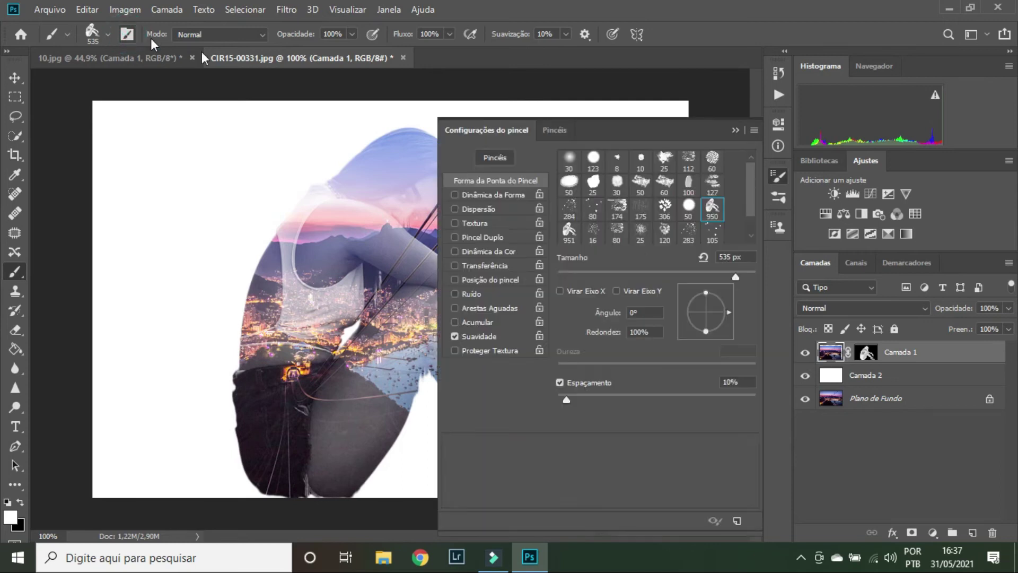
left_click(569, 160)
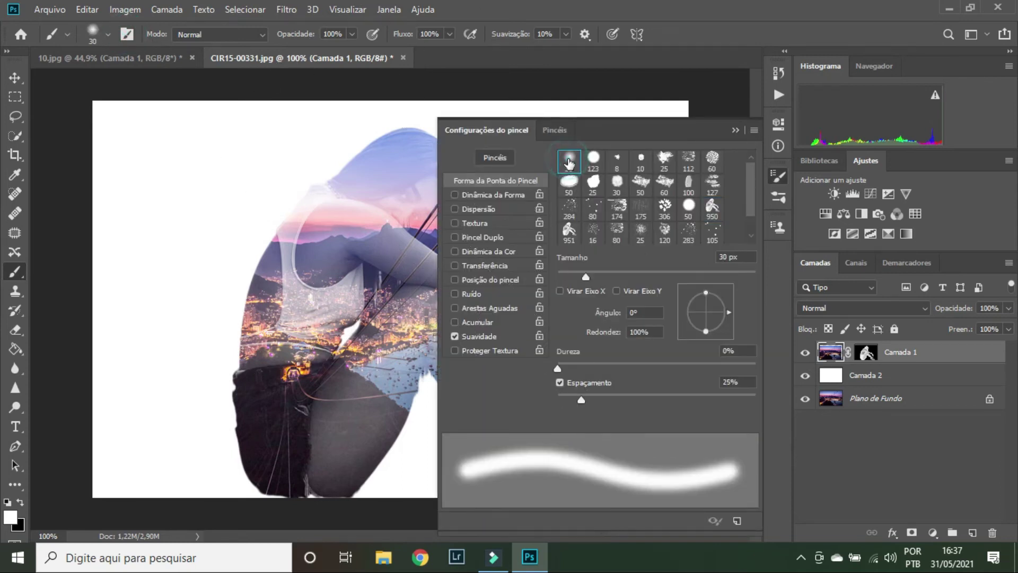
left_click(734, 130)
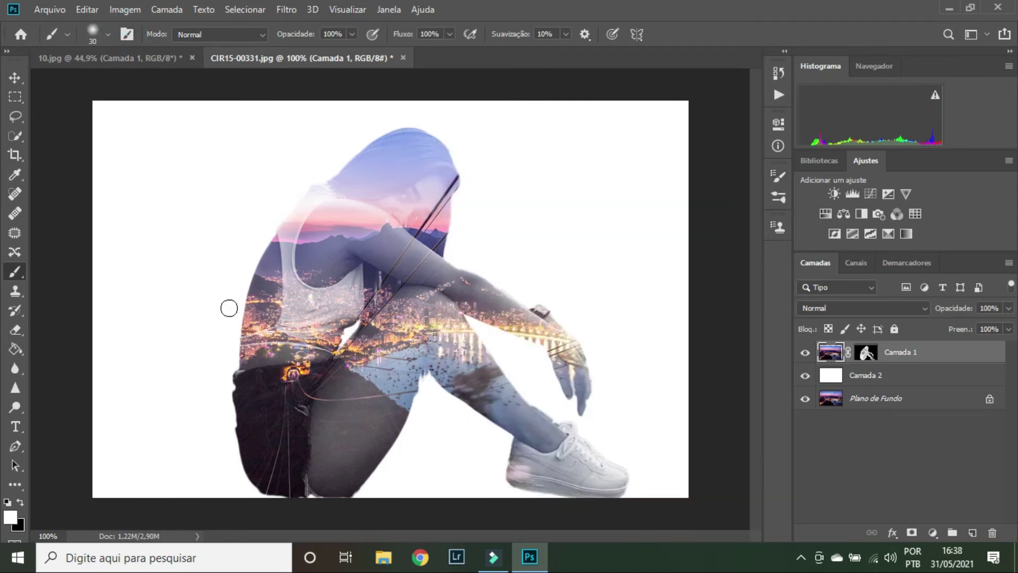
double_click(432, 34)
type("5")
Paint black with a 126 px soft brush on the mask to reveal the eyes and face.
left_click(20, 502)
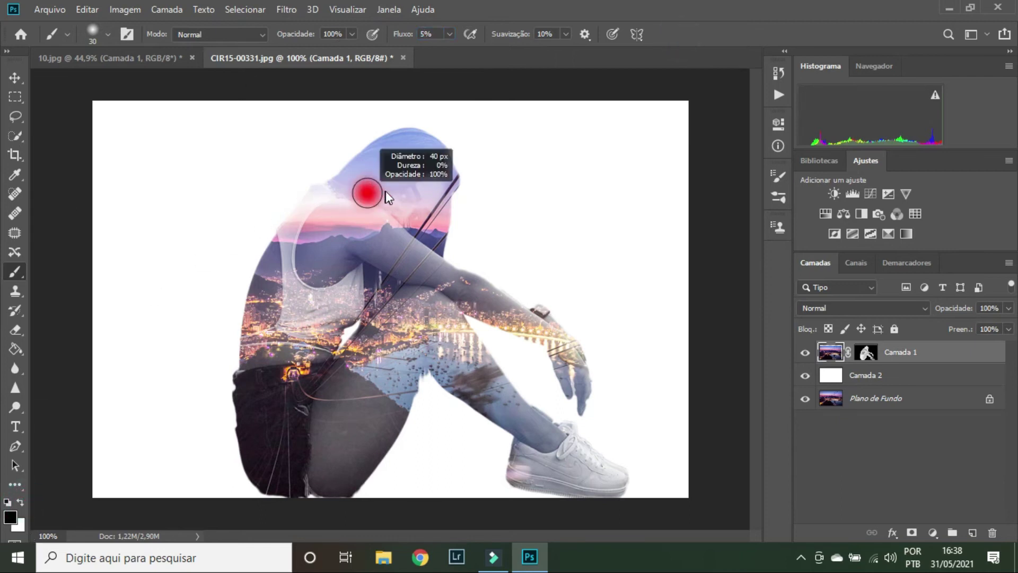
left_click_drag(385, 192, 406, 196)
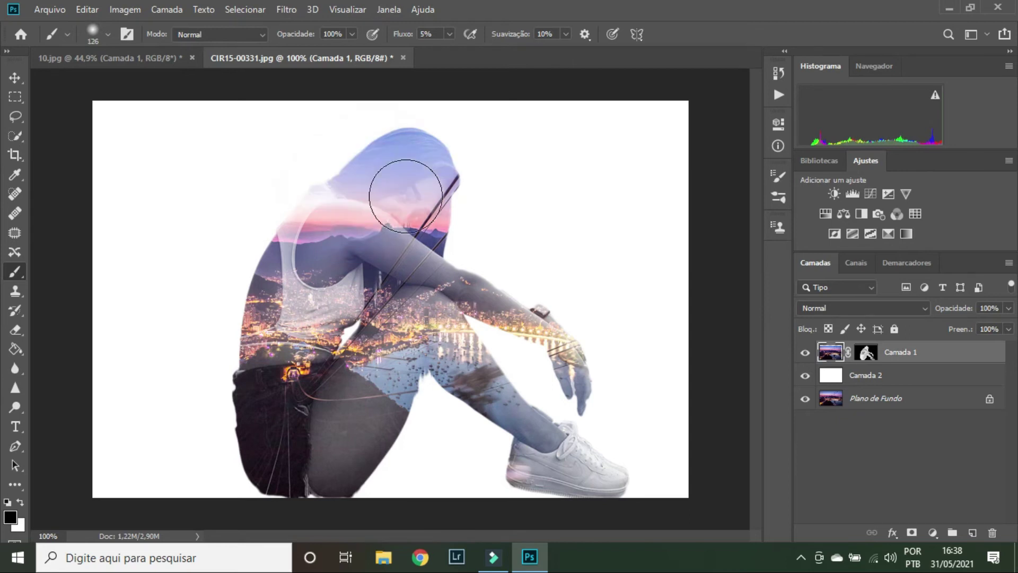
left_click_drag(382, 197, 431, 195)
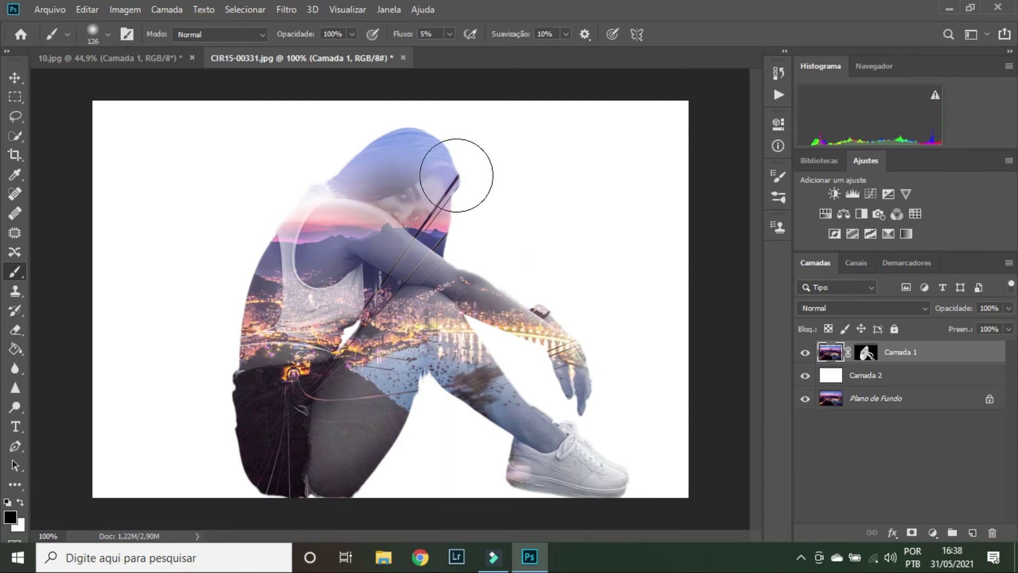
left_click(409, 165)
left_click(409, 183)
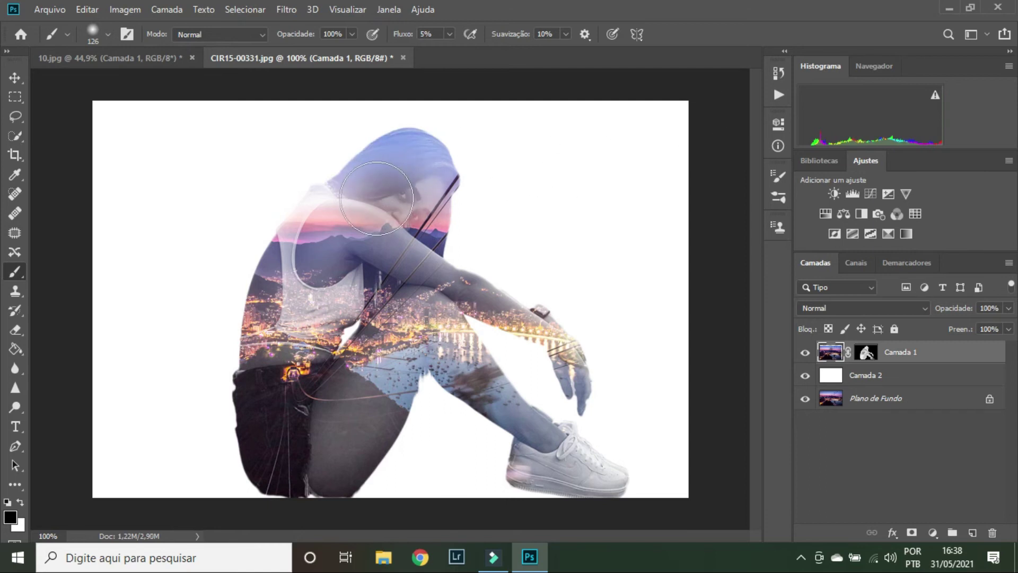
left_click_drag(397, 182, 446, 197)
Refine the face with a 66 px soft brush, undoing the stroke over the hip.
right_click(442, 196, "alt")
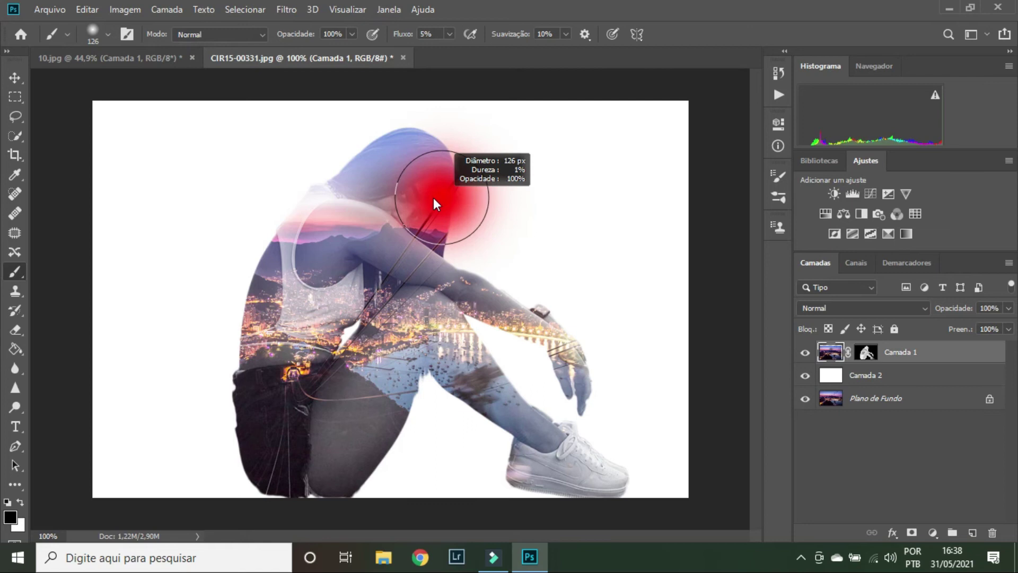
left_click_drag(405, 200, 430, 196)
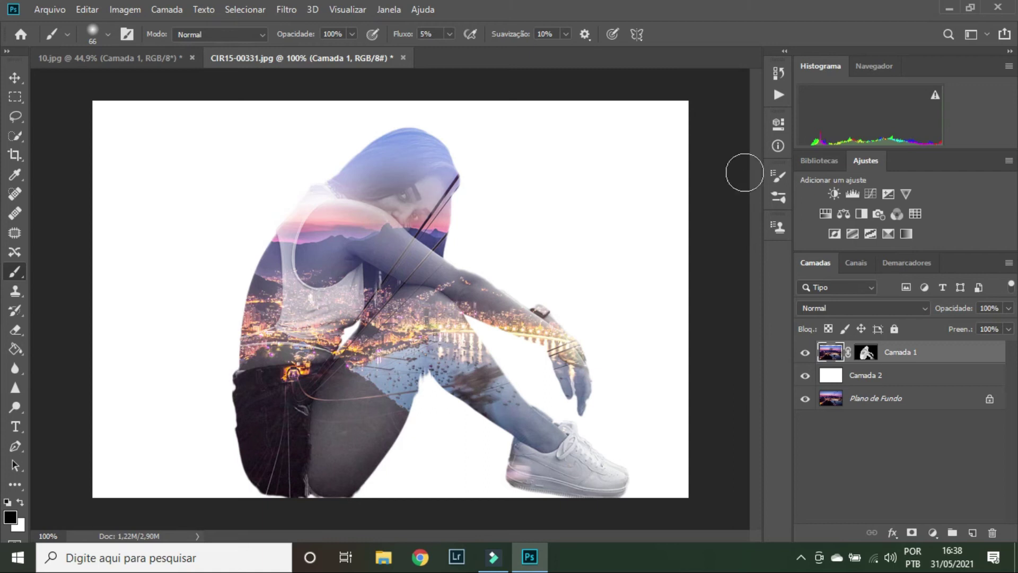
mouse_move(375, 199)
left_mouse_down()
mouse_move(402, 197)
mouse_move(343, 313)
mouse_move(386, 314)
left_mouse_up()
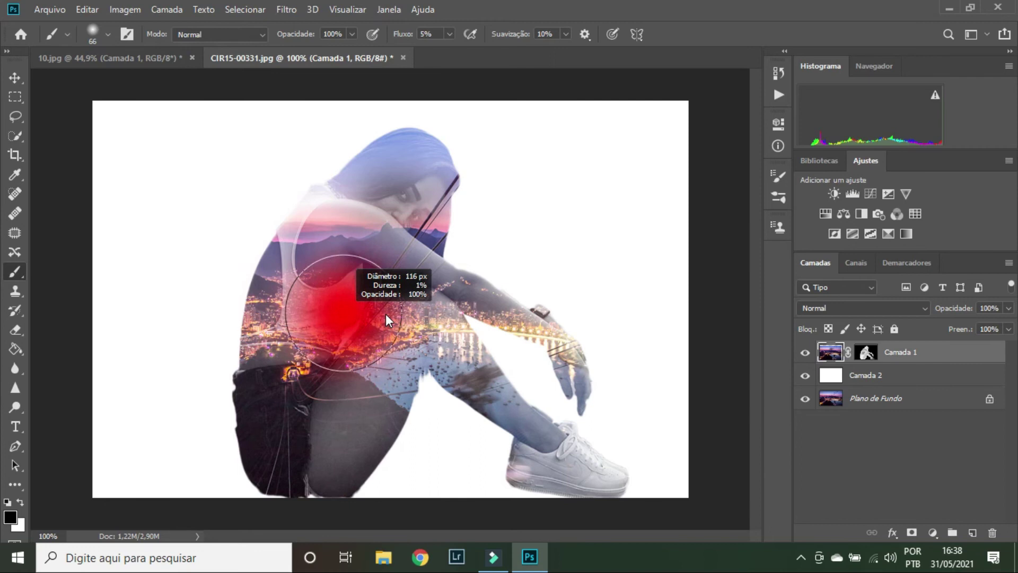
mouse_move(302, 380)
left_mouse_down()
mouse_move(316, 430)
mouse_move(258, 404)
mouse_move(295, 386)
mouse_move(306, 455)
mouse_move(291, 404)
mouse_move(314, 255)
left_mouse_up()
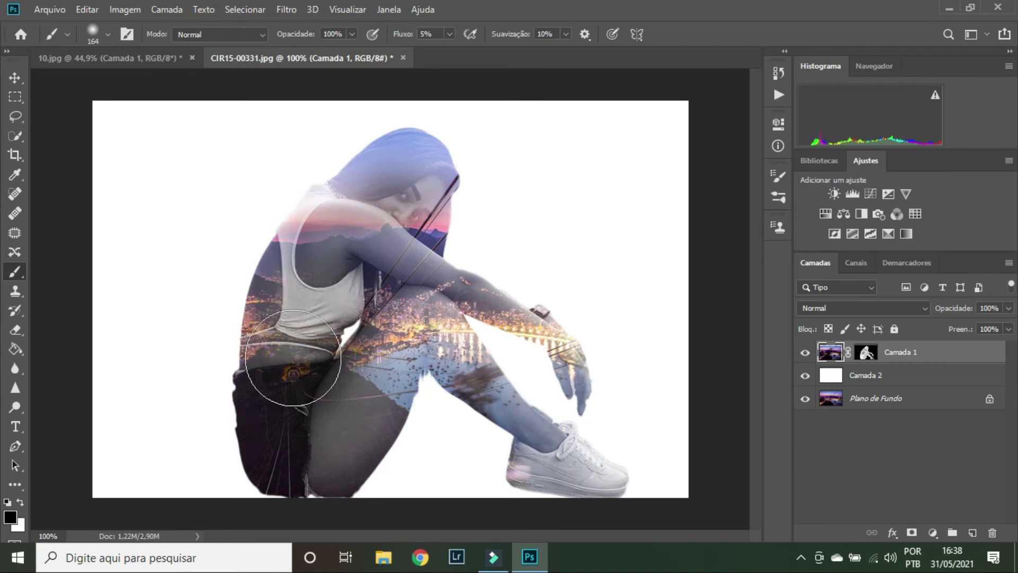
key("ctrl+z")
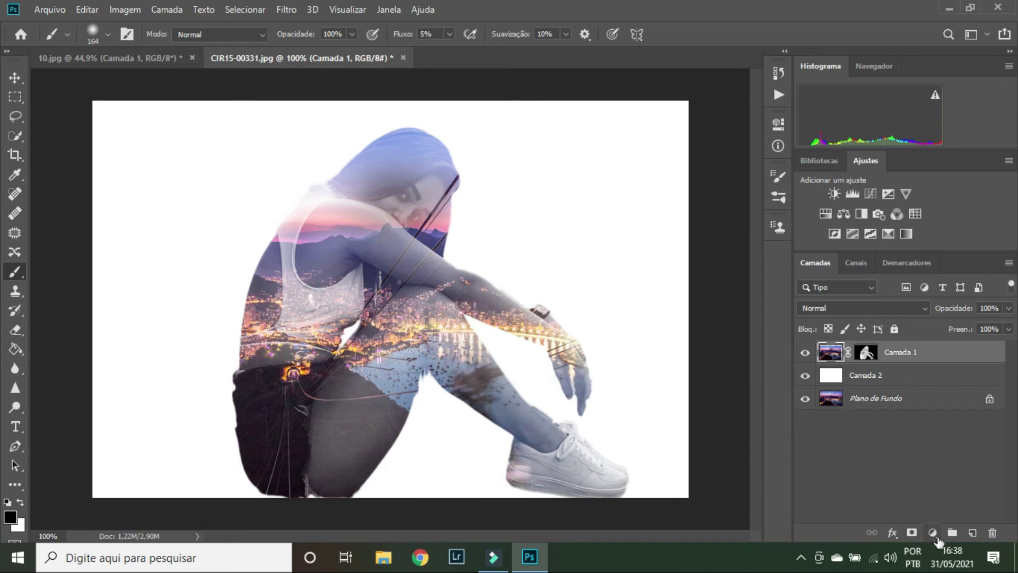
Add a Photo Filter adjustment layer clipped to Camada 1.
left_click(933, 533)
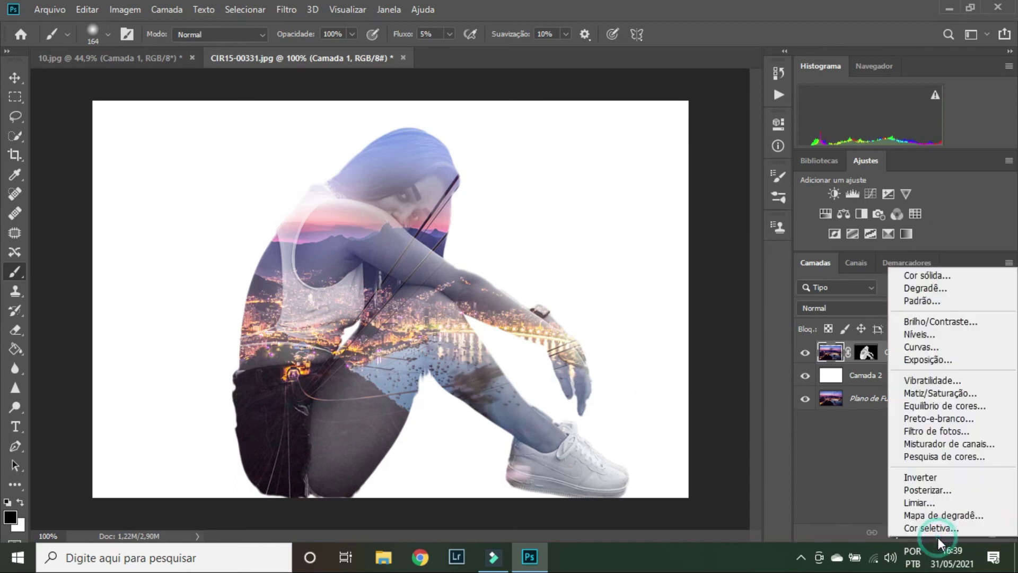
left_click(953, 431)
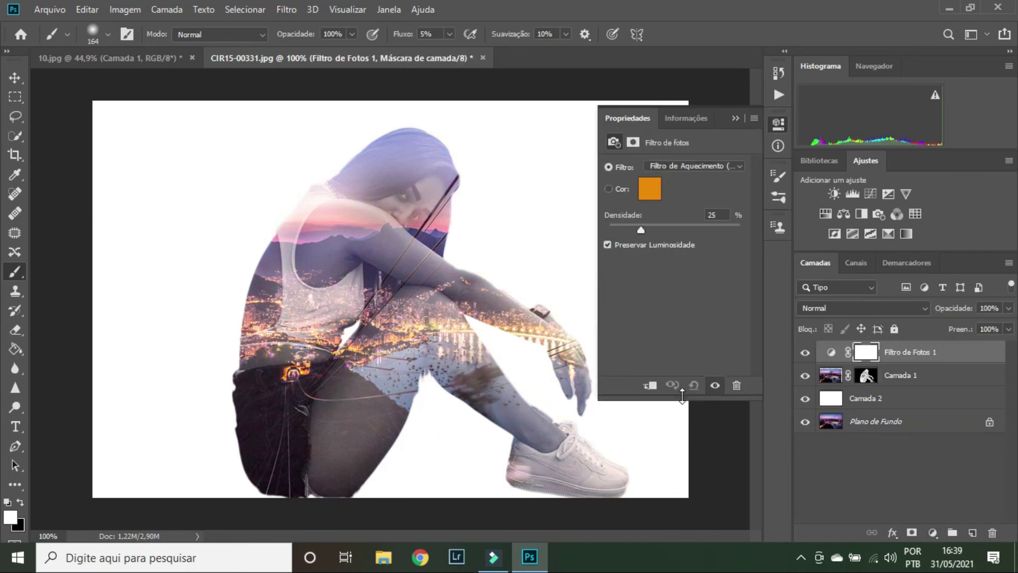
left_click(648, 386)
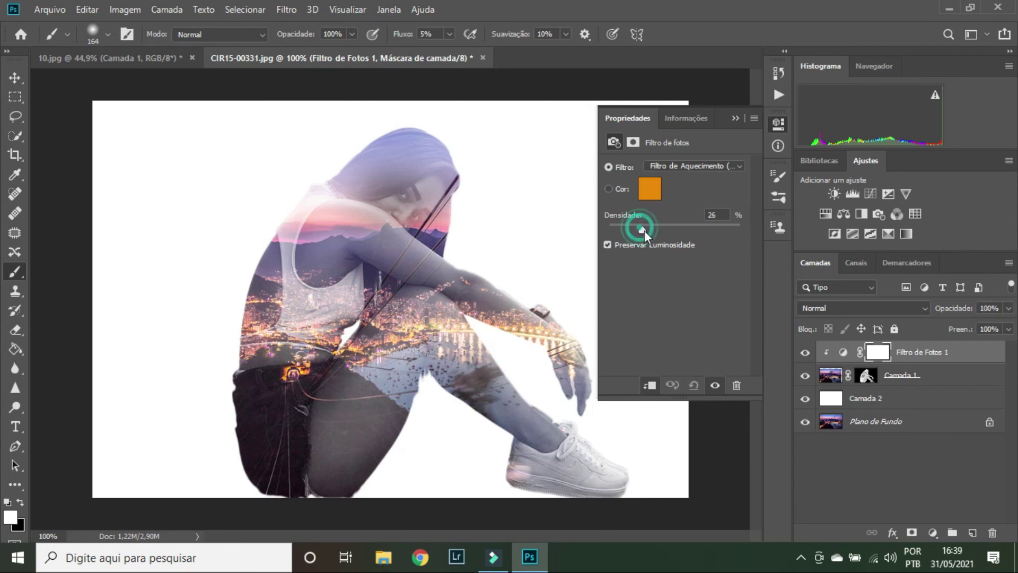
Set the photo filter to Amarelo at about 30% density without Preserve Luminosity.
mouse_move(708, 229)
left_mouse_down()
mouse_move(889, 250)
mouse_move(689, 252)
left_mouse_up()
left_click_drag(638, 230, 643, 231)
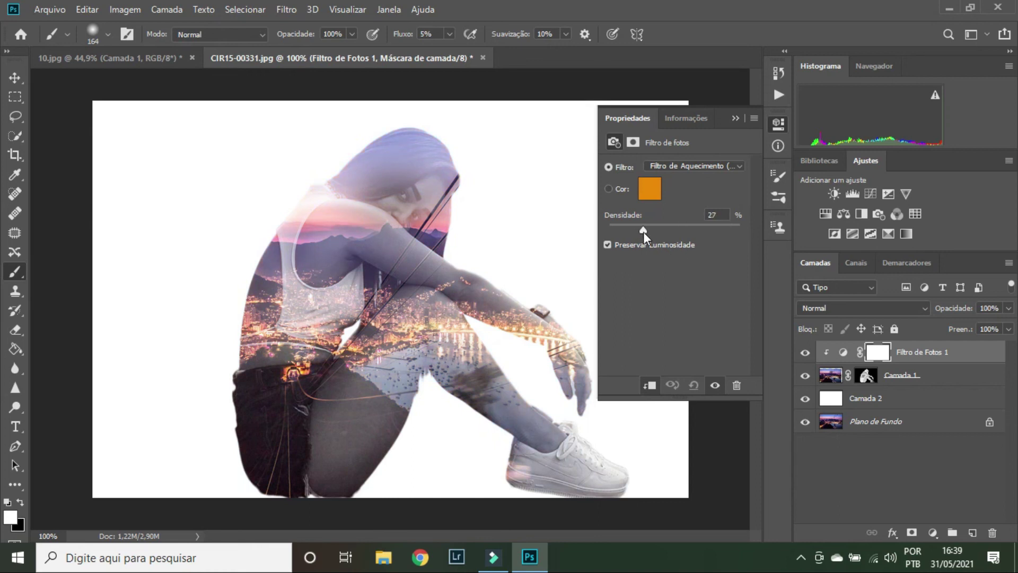
left_click(698, 171)
left_click(694, 271)
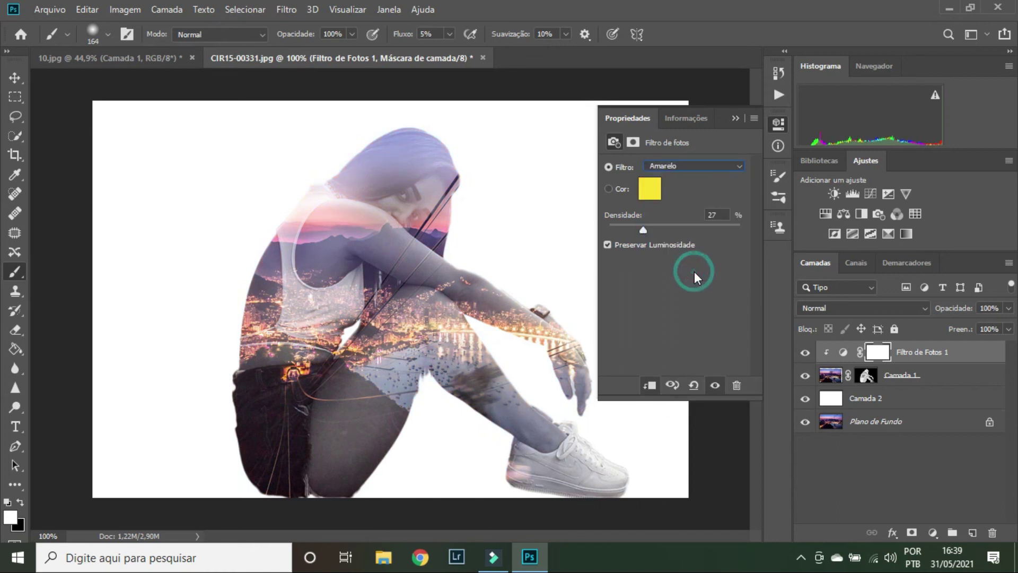
mouse_move(647, 231)
left_mouse_down()
mouse_move(718, 234)
mouse_move(661, 229)
left_mouse_up()
left_click(670, 168)
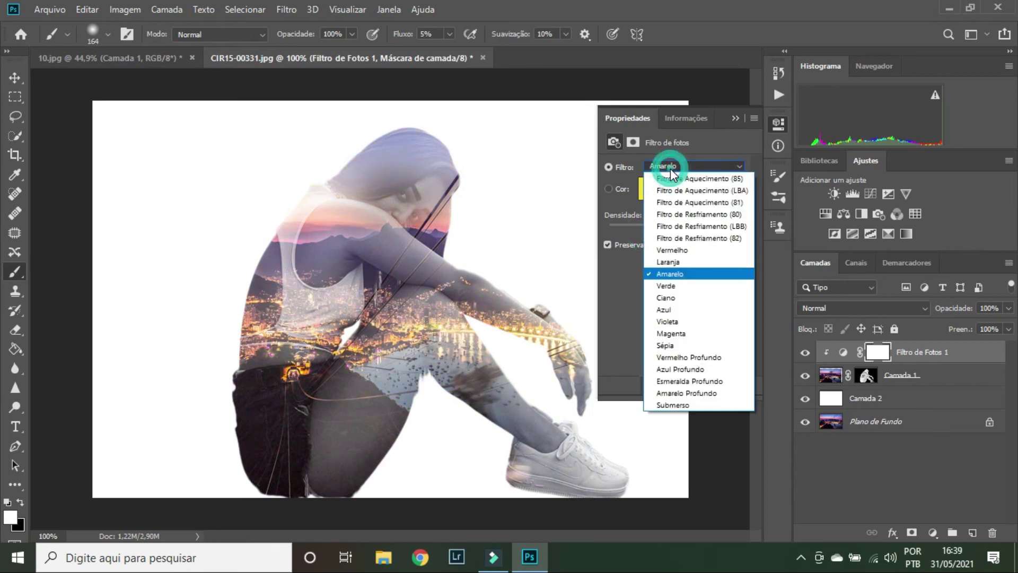
left_click(668, 309)
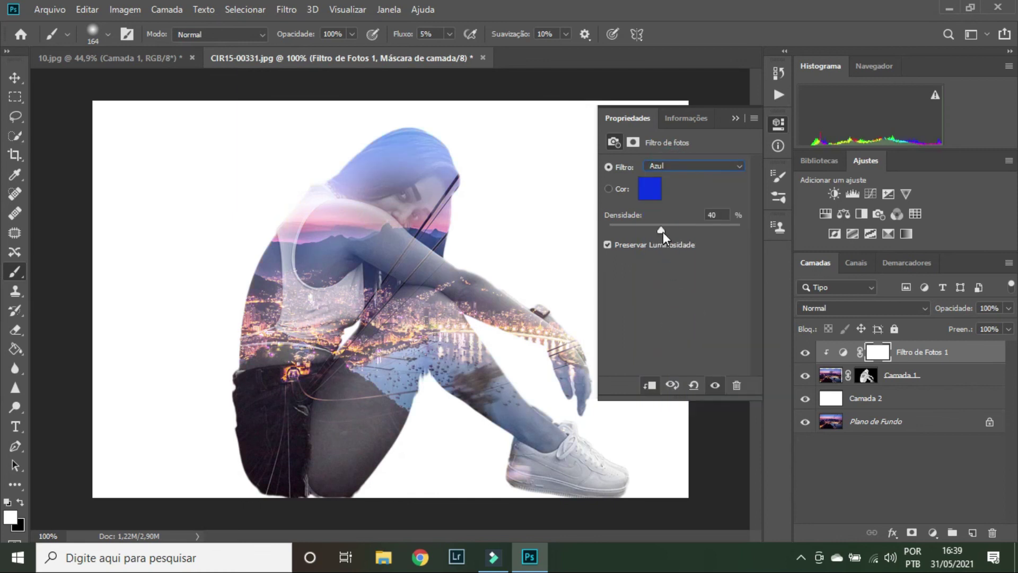
left_click_drag(663, 232, 657, 231)
left_click(693, 165)
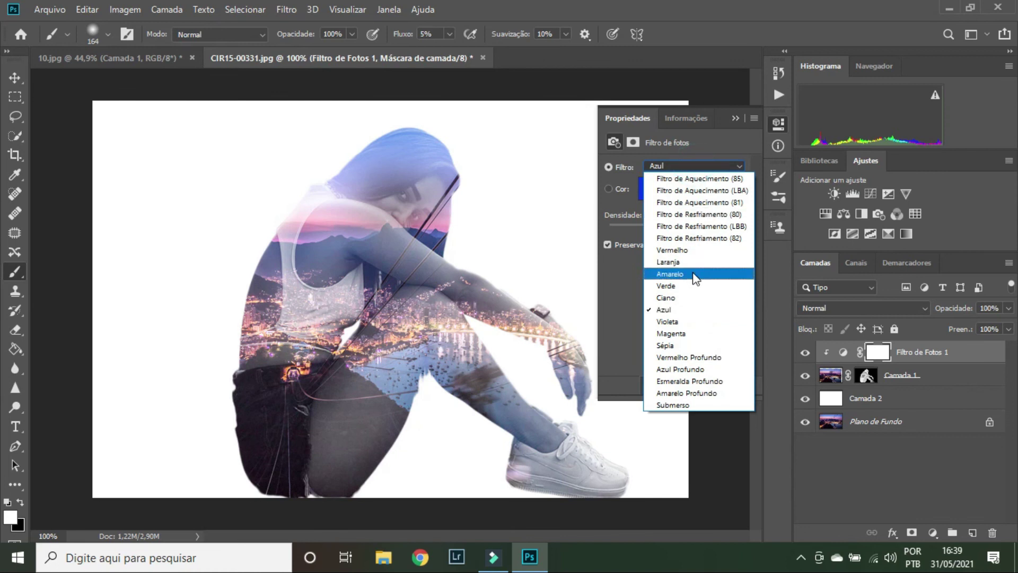
left_click(692, 272)
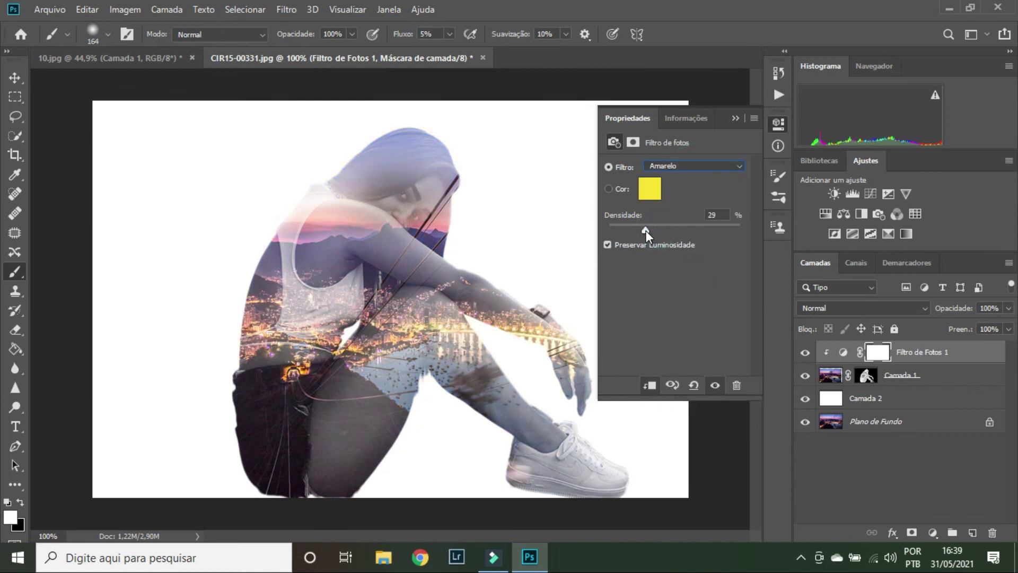
left_click(608, 245)
Flatten the image into a single Plano de Fundo background layer.
left_click(736, 119)
left_click(869, 422)
right_click(865, 419)
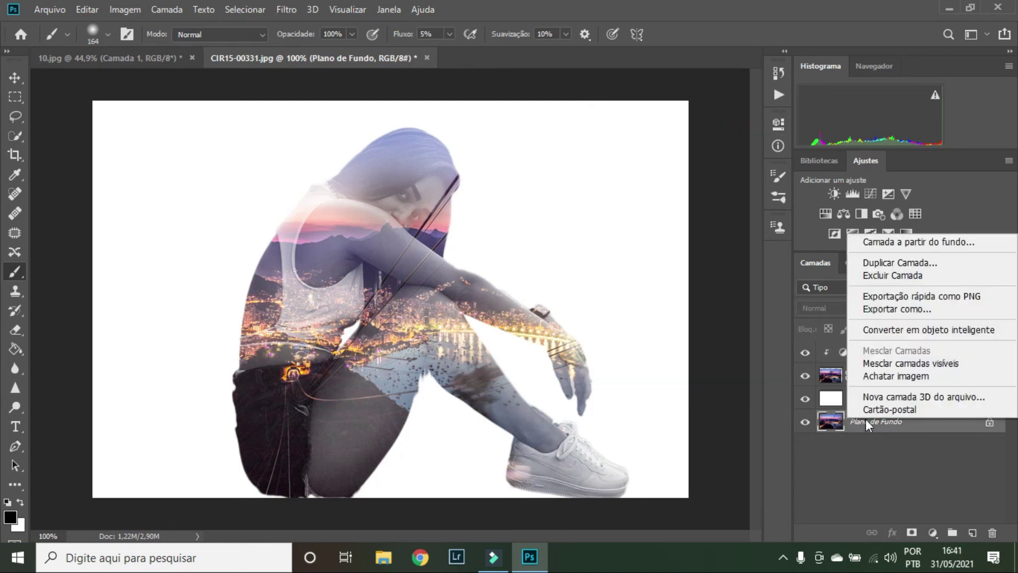
left_click(896, 377)
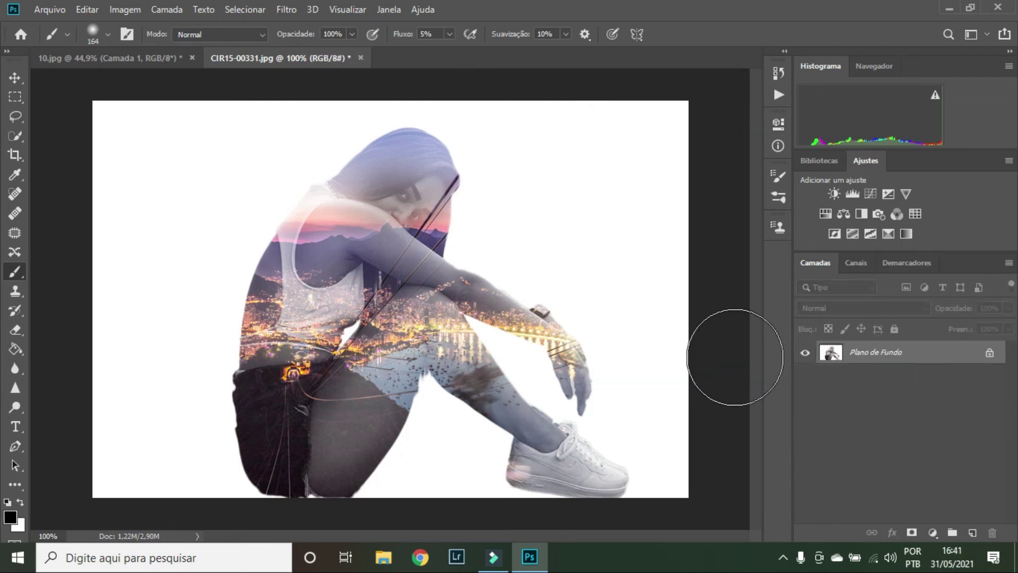
left_click(42, 10)
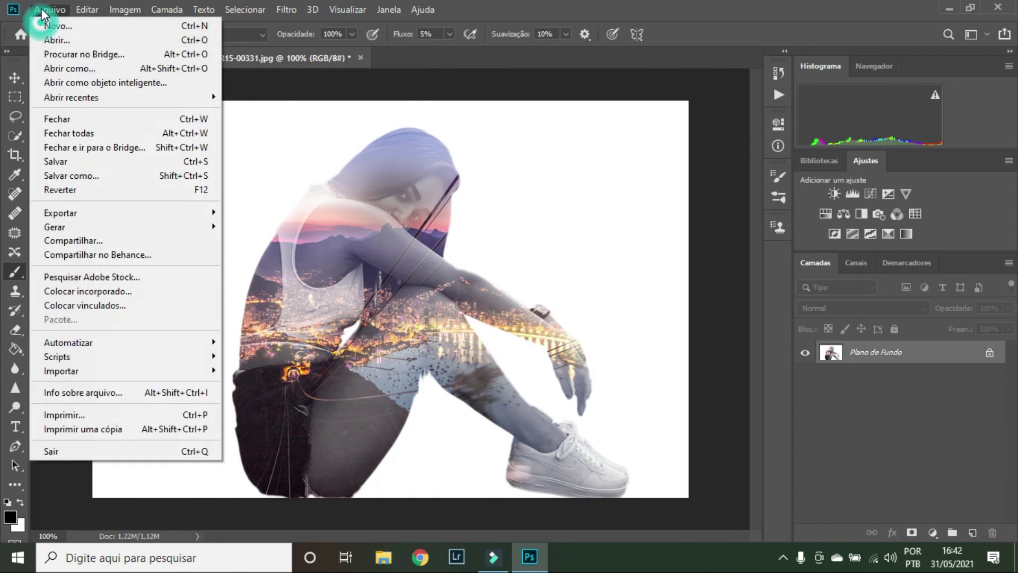
Save the image as JPEG 'dupla exposilçao', Baseline (Standard), quality 12.
left_click(98, 176)
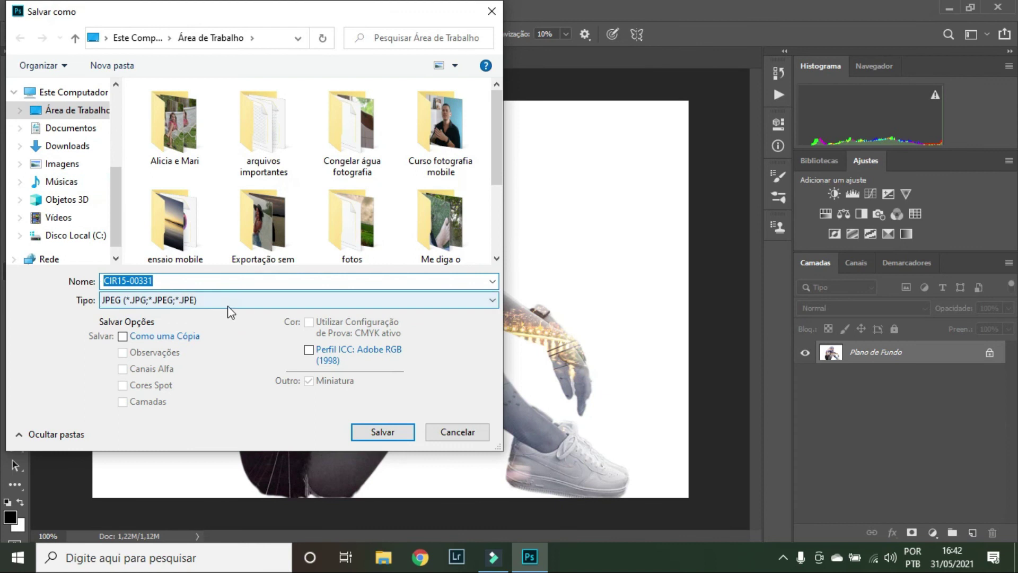
type("dupla exposilçao")
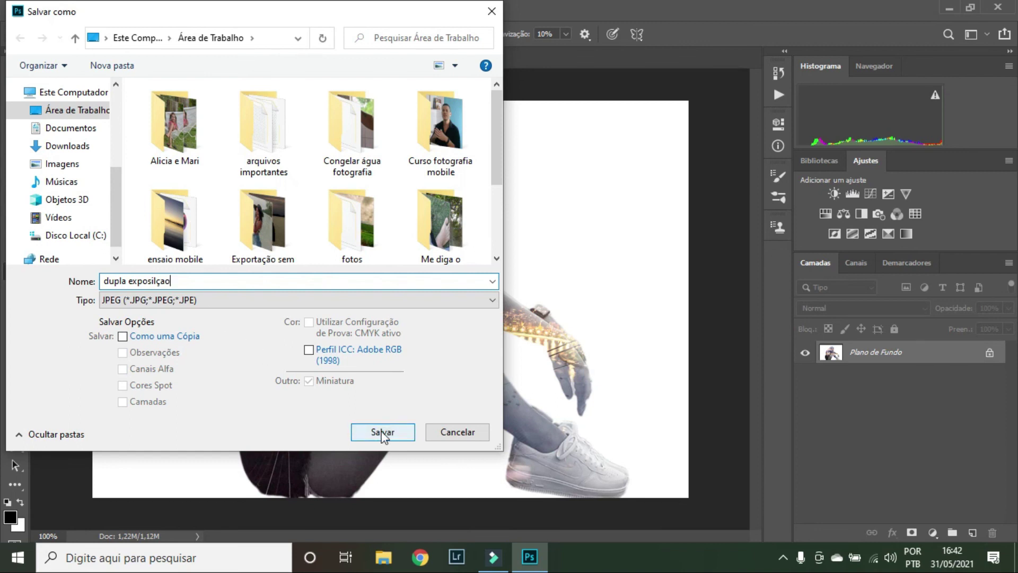
left_click(381, 431)
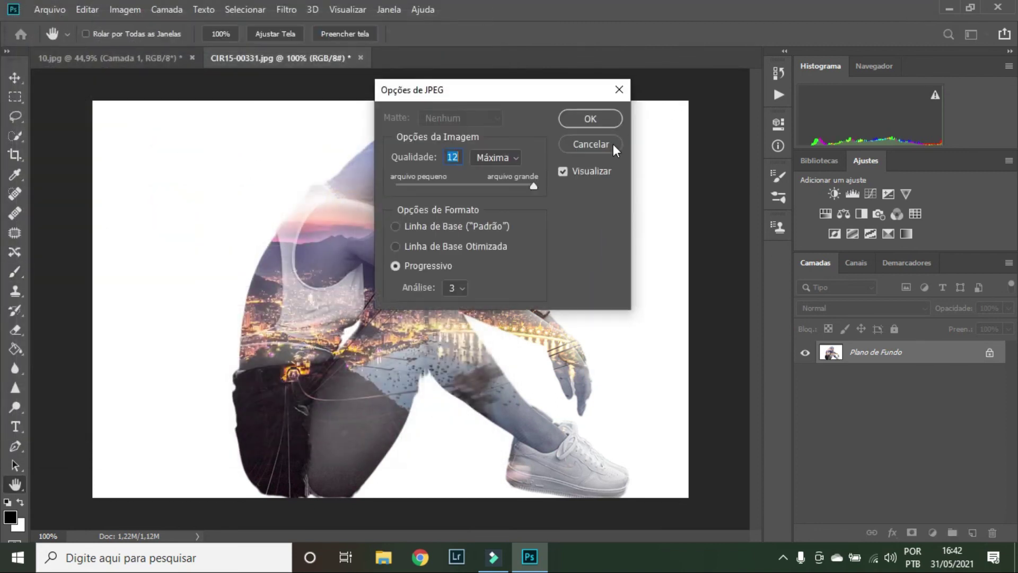
left_click(460, 225)
left_click(601, 117)
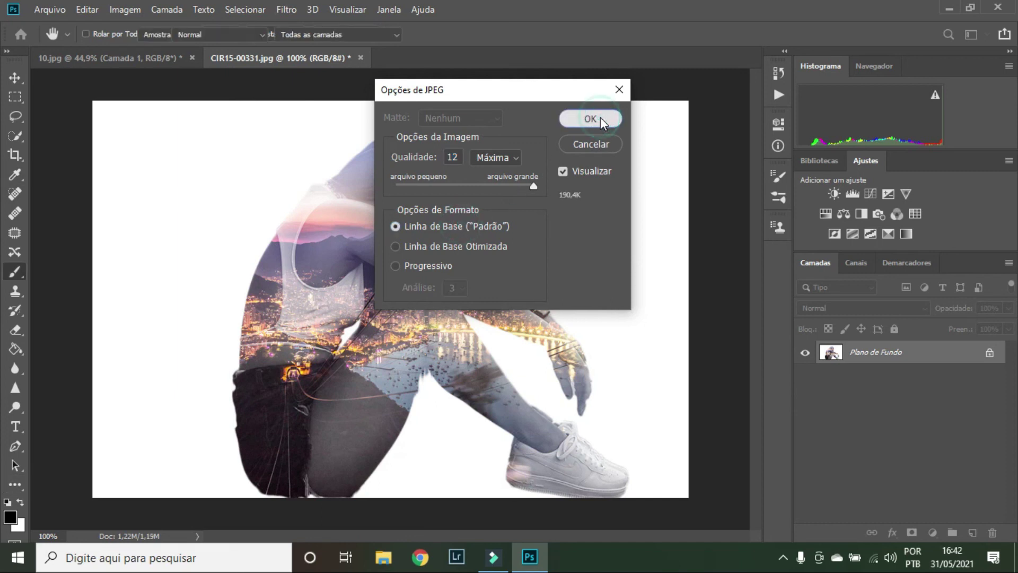